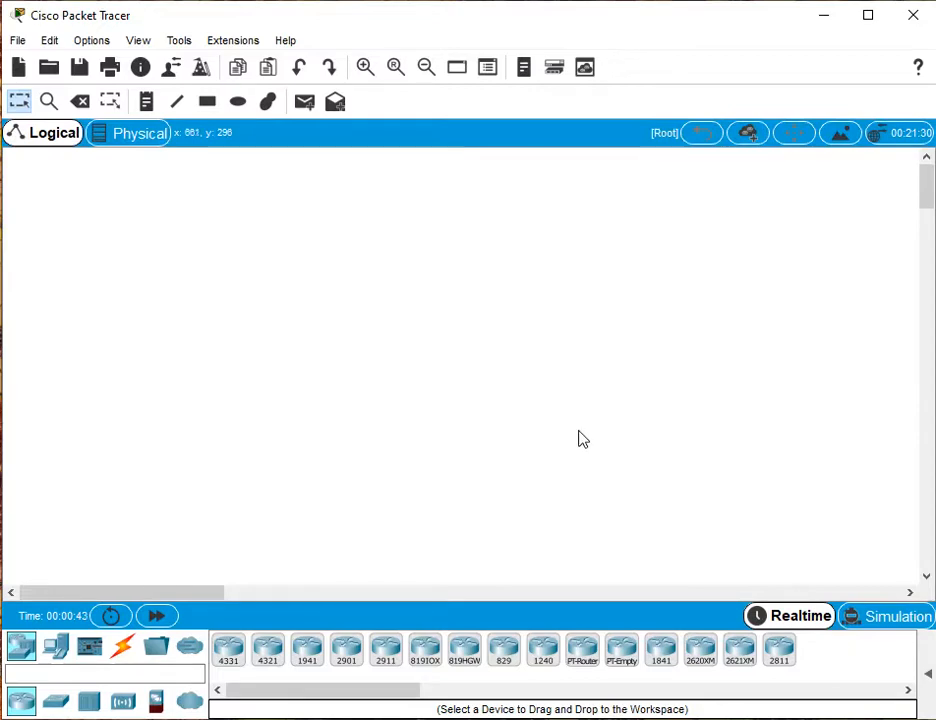
Place four PCs in the workspace in a two-by-two arrangement, leaving room between them for a switch
left_click(57, 647)
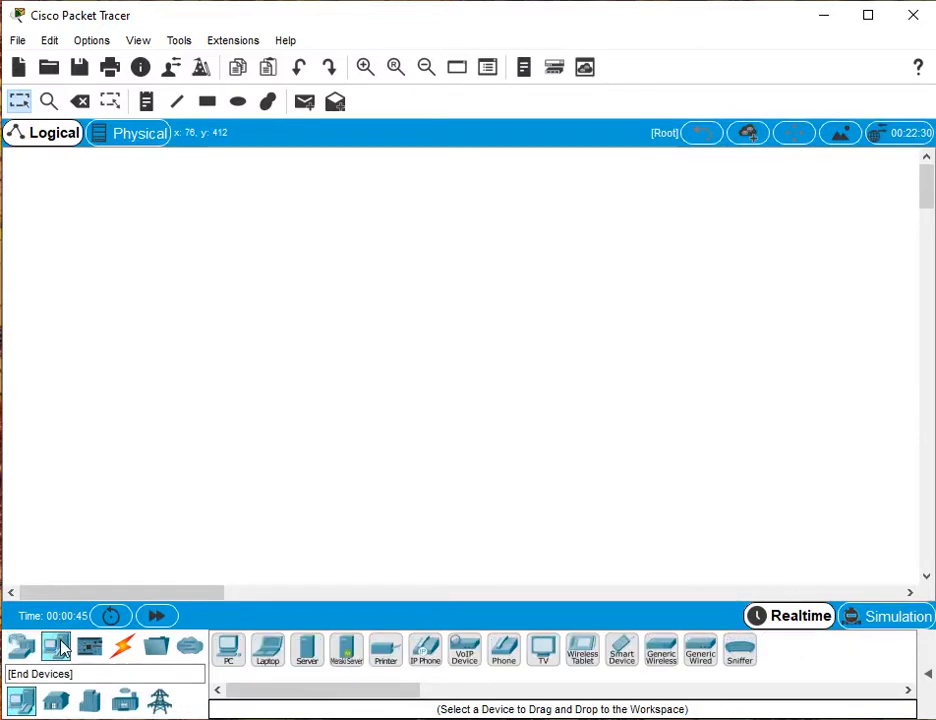
left_click(231, 652)
left_click(232, 338)
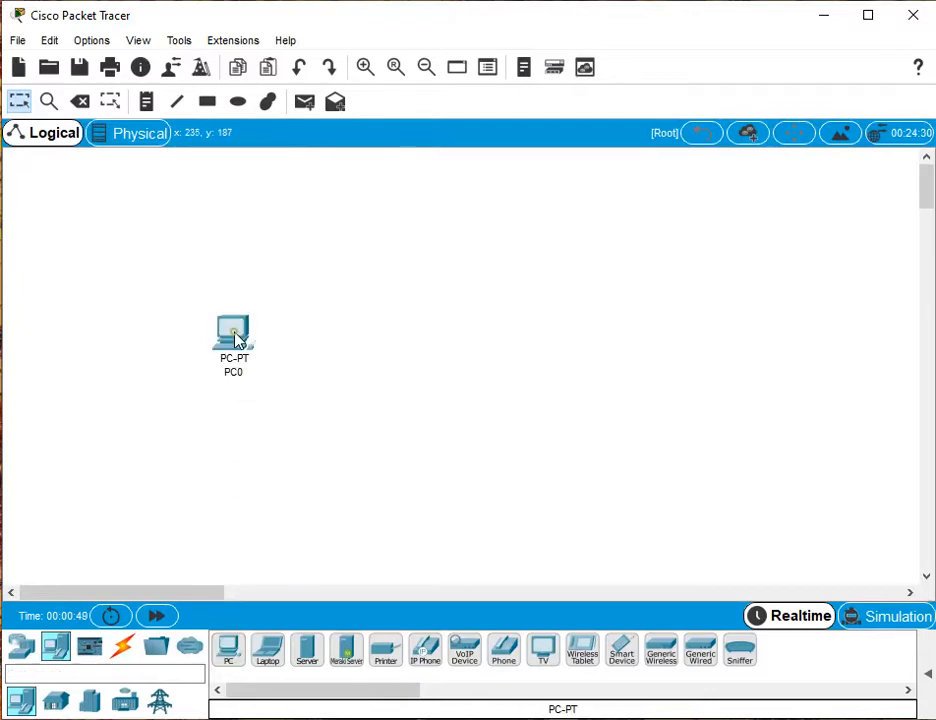
left_click(230, 648)
left_click(524, 334)
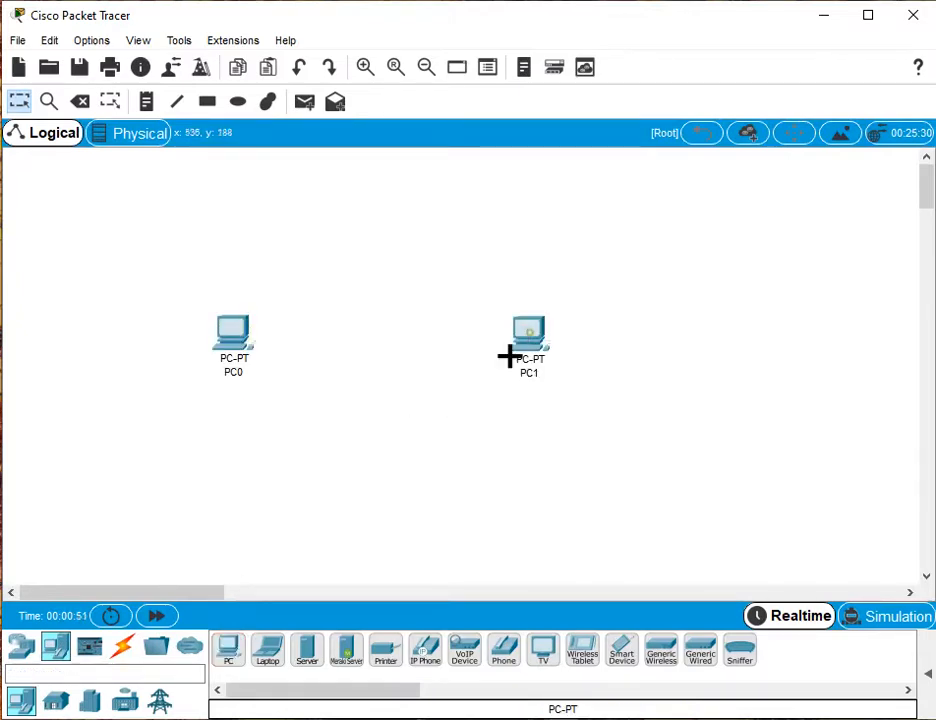
left_click(229, 650)
left_click(234, 468)
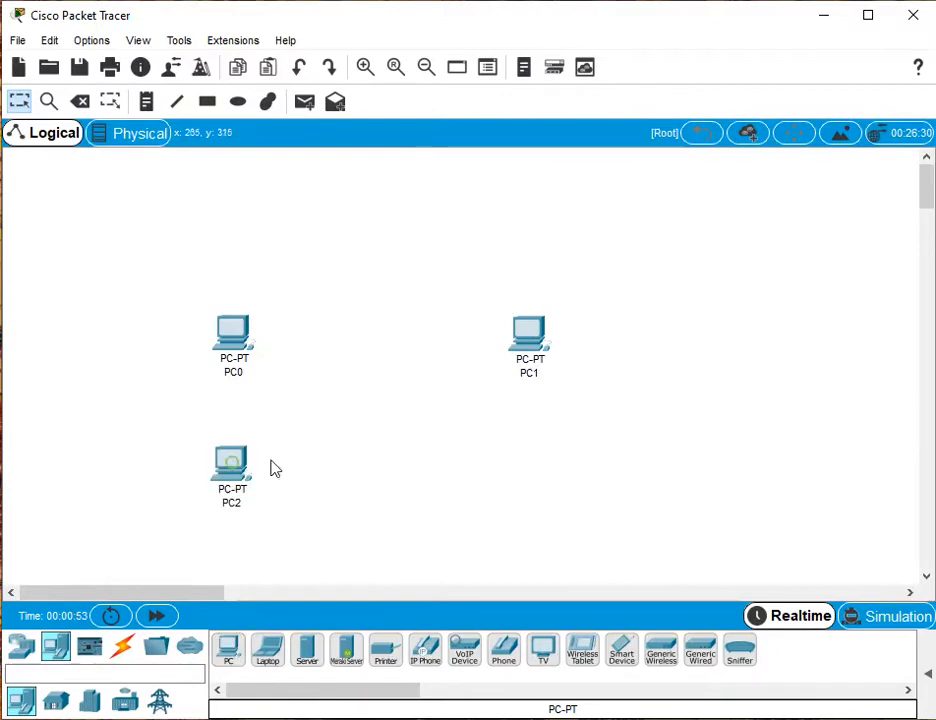
left_click(229, 650)
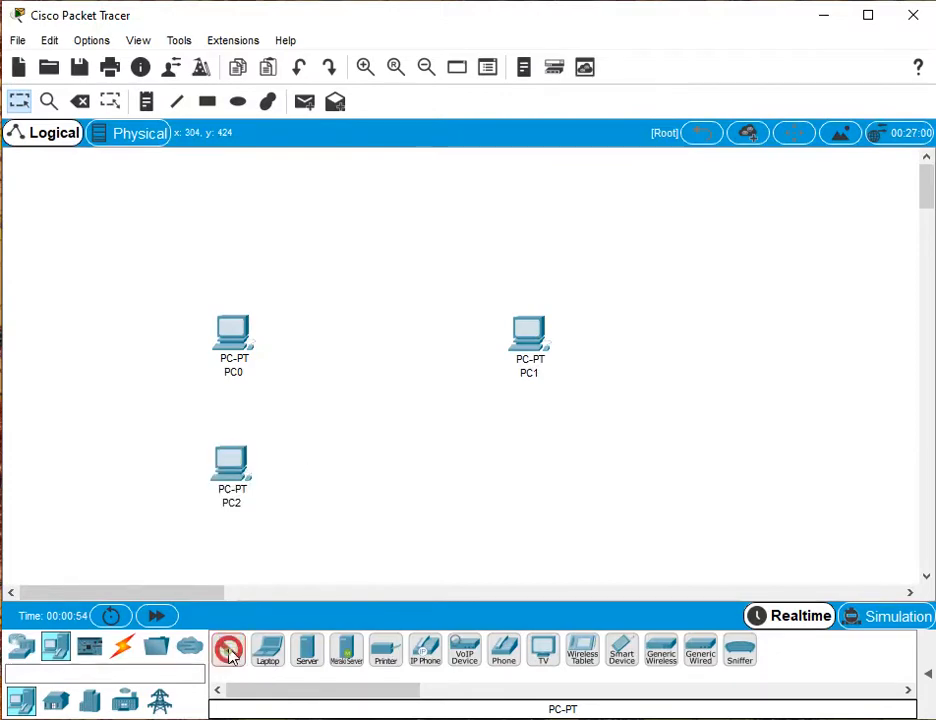
left_click(520, 462)
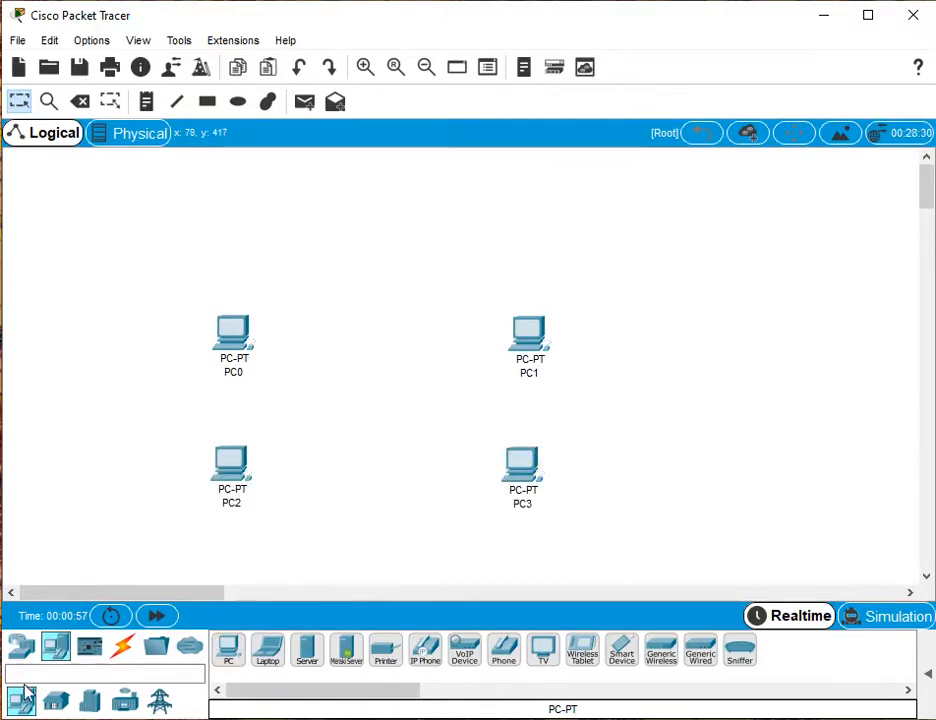
Add a 2960 switch in the middle of the four PCs
left_click(21, 646)
left_click(57, 702)
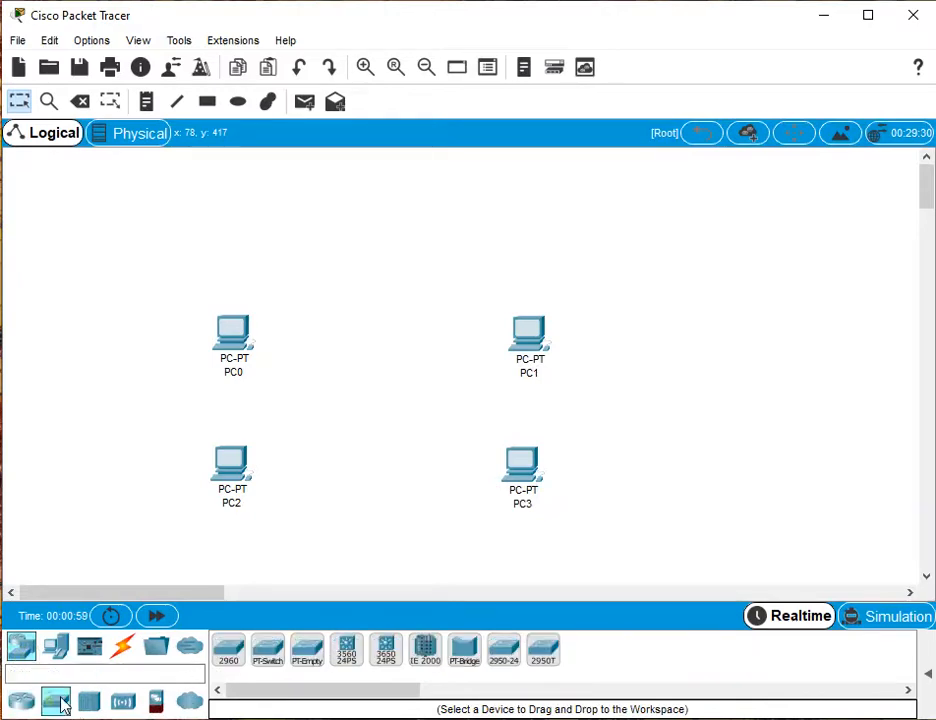
left_click_drag(229, 650, 386, 393)
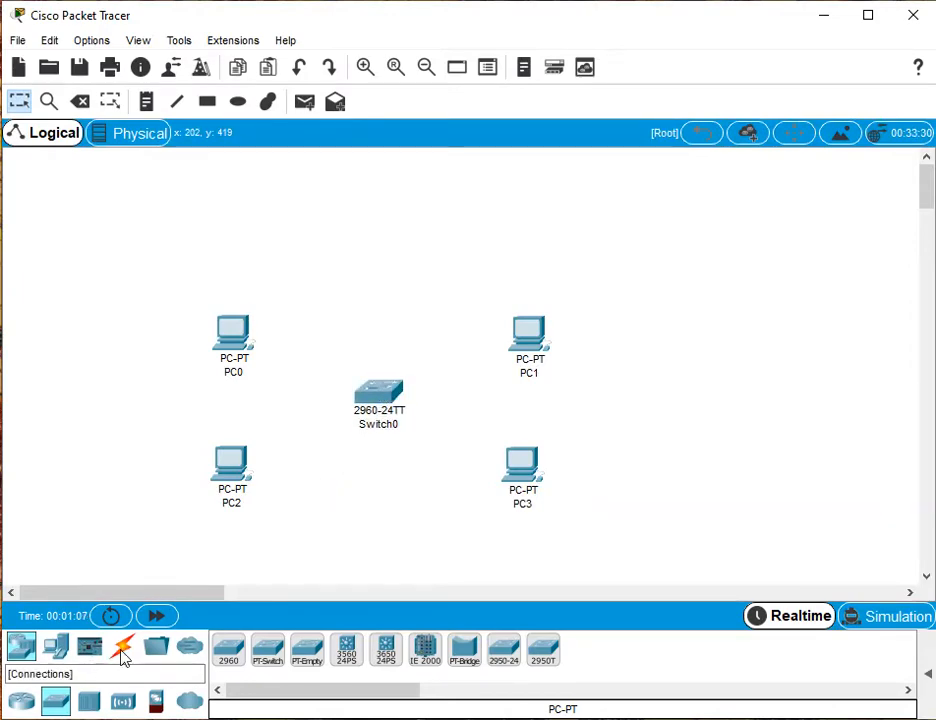
Connect PC0 to port FastEthernet0/8 of the switch with a copper straight-through cable
left_click(123, 652)
left_click(305, 651)
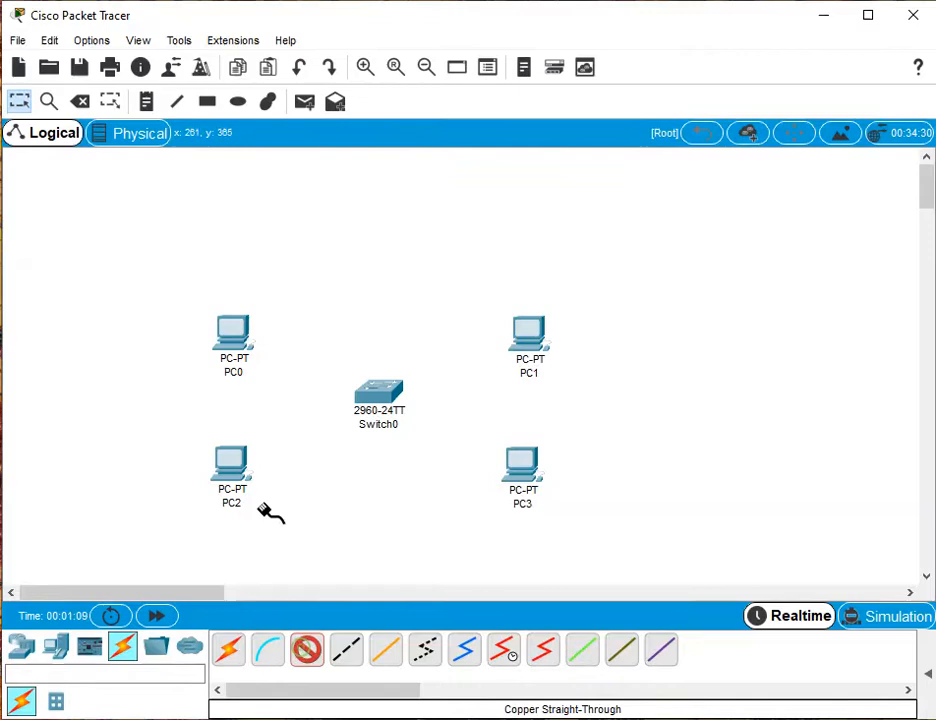
left_click(236, 340)
left_click(306, 411)
left_click(381, 394)
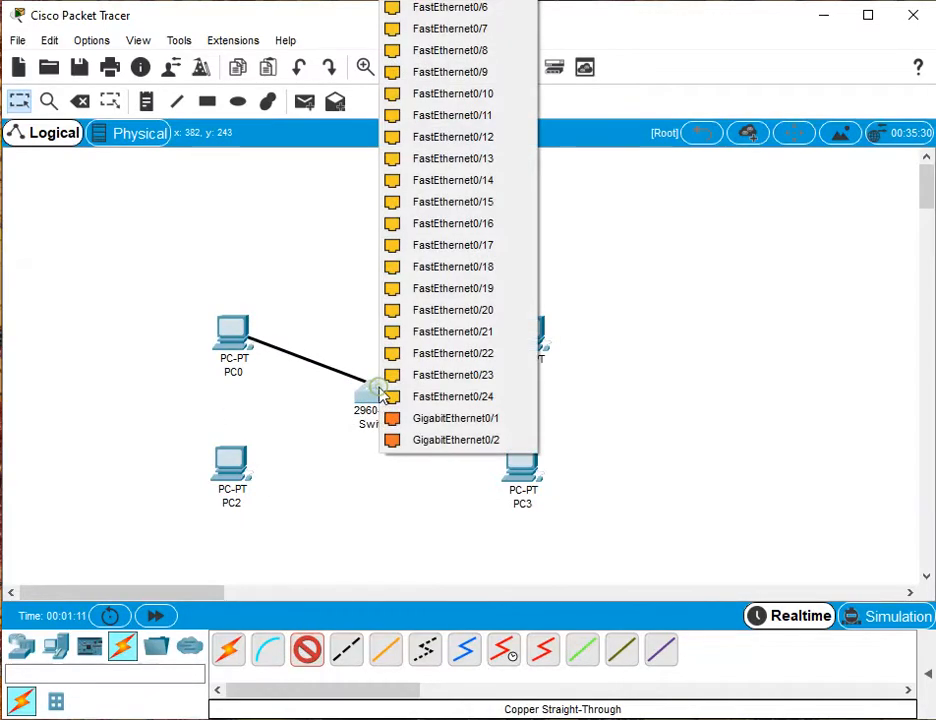
left_click(450, 50)
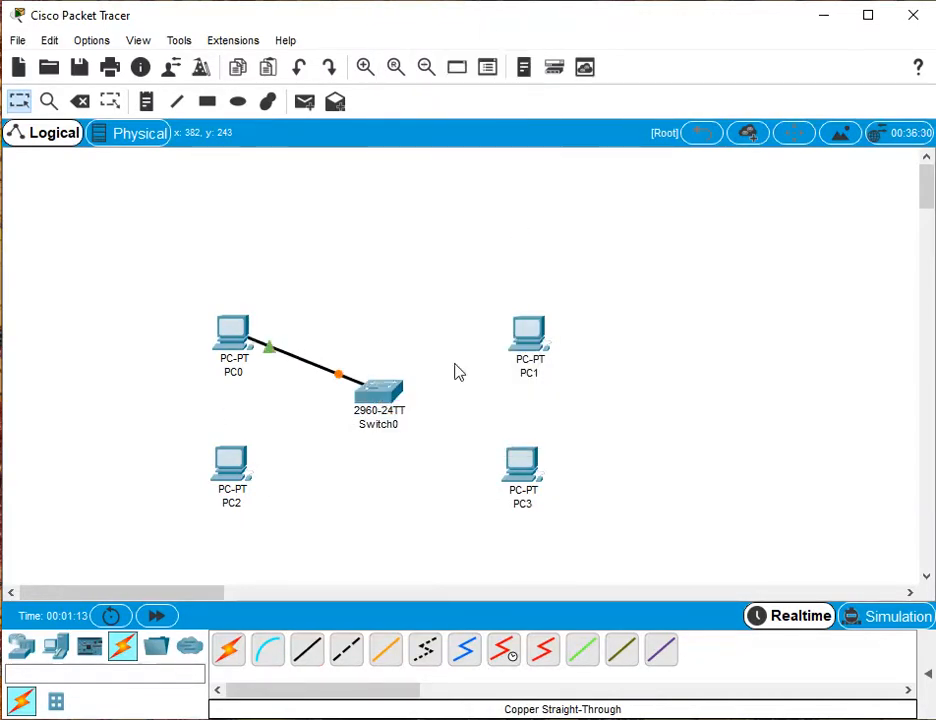
Connect PC1 to a free FastEthernet port on the switch with a copper straight-through cable
left_click(305, 651)
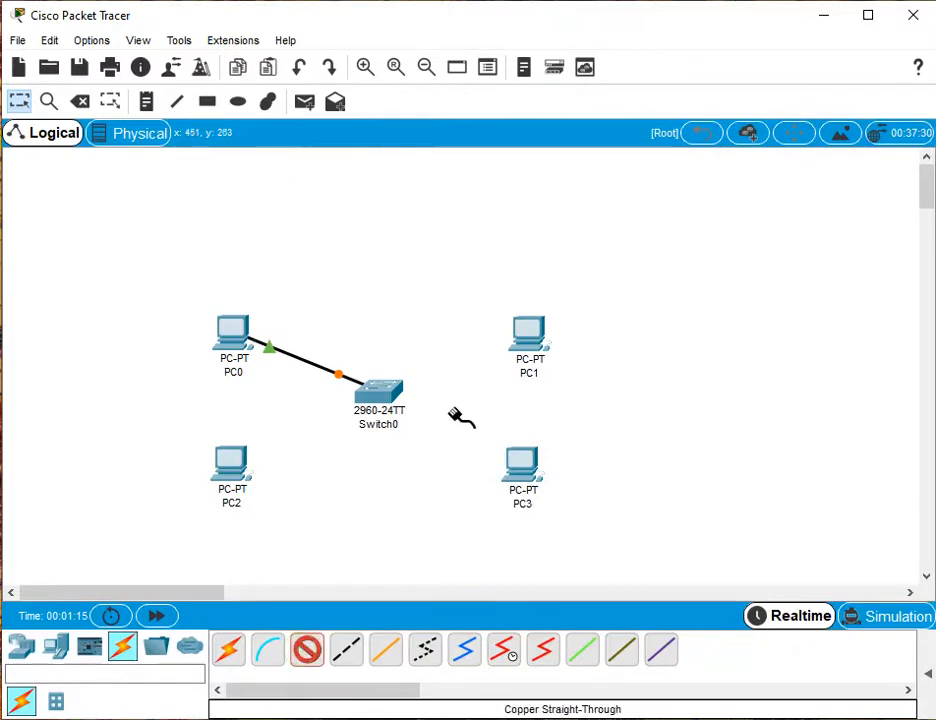
left_click(524, 332)
left_click(567, 410)
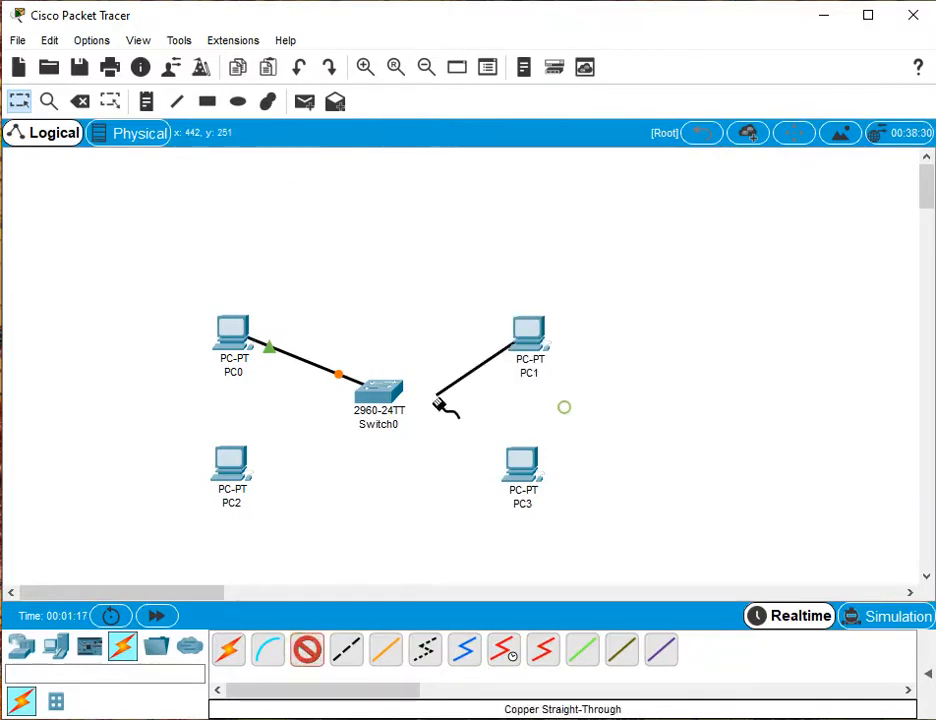
left_click(376, 392)
left_click(446, 50)
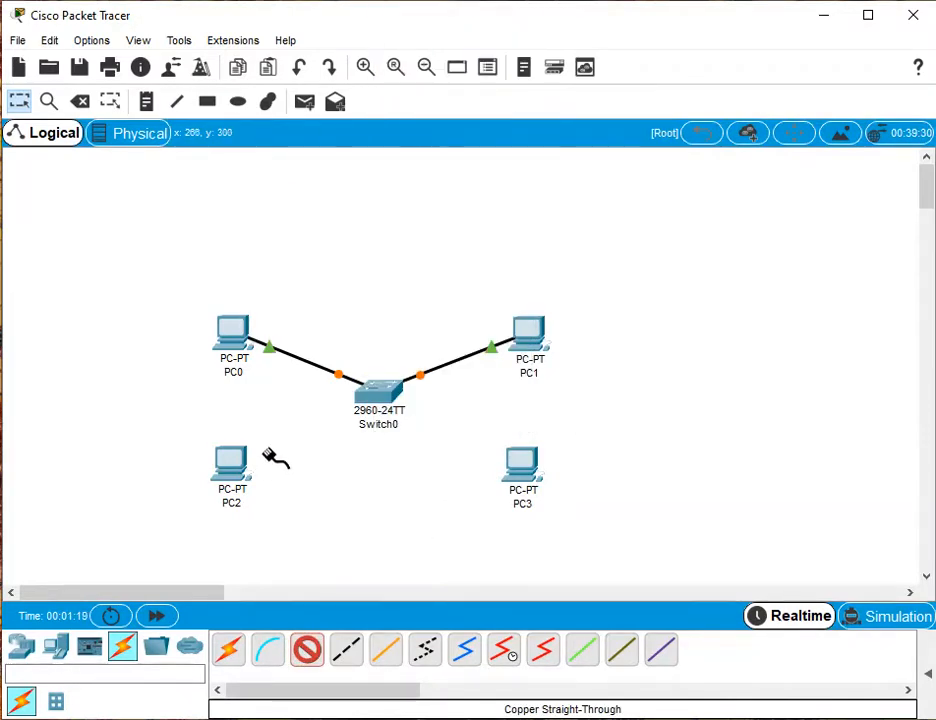
Connect PC2 to a free port on the switch with a copper straight-through cable
left_click(232, 463)
left_click(303, 543)
left_click(376, 392)
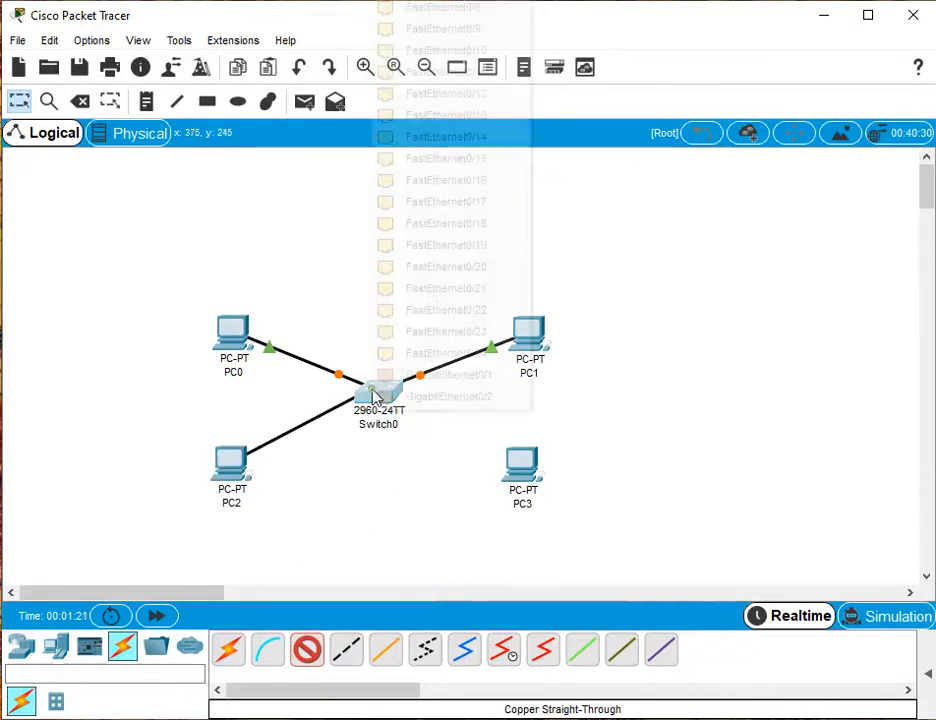
left_click(503, 80)
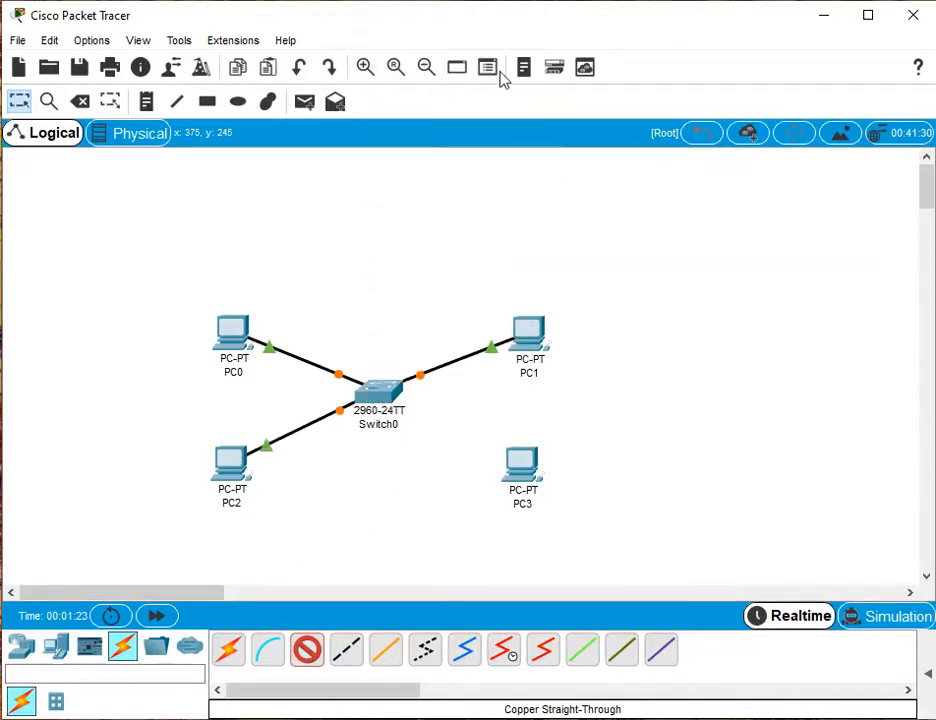
Connect PC3 to the switch with a copper straight-through cable and fast-forward the network time
left_click(519, 472)
left_click(562, 545)
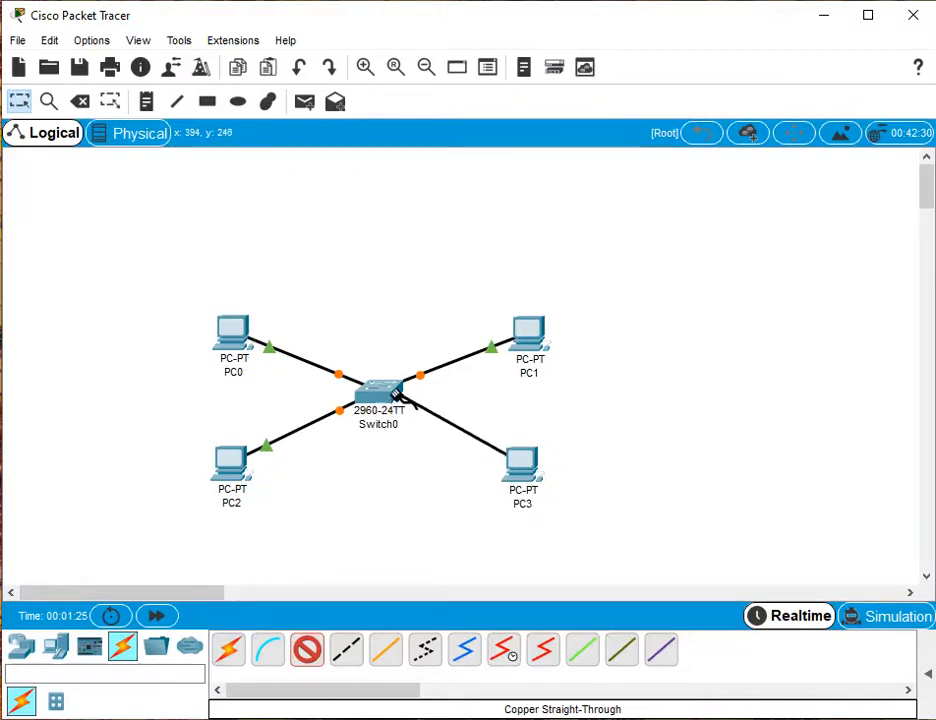
left_click(398, 394)
left_click(445, 421)
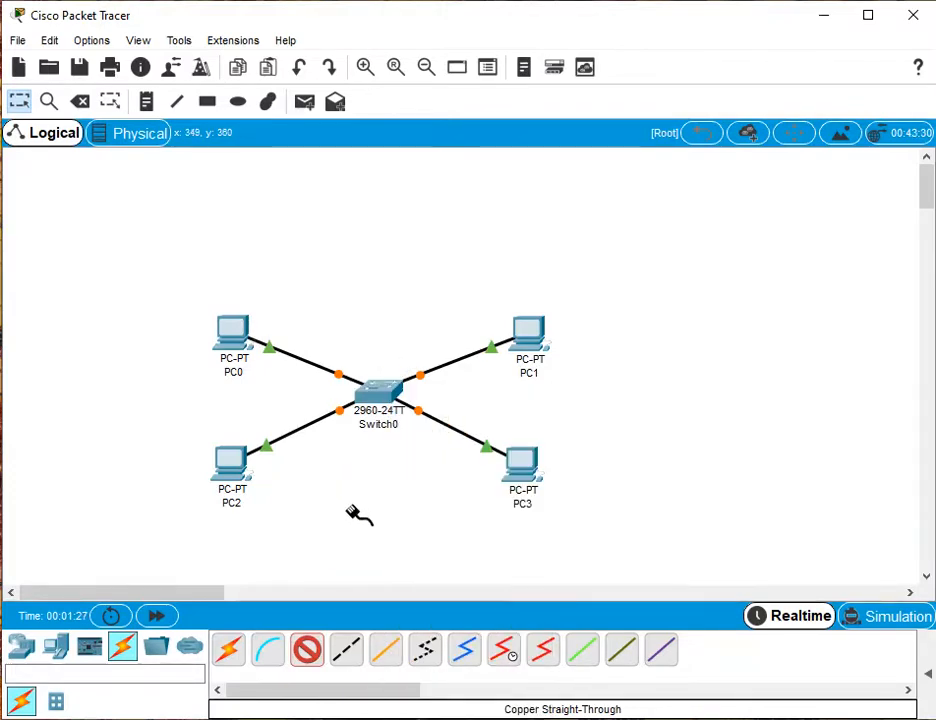
left_click(158, 617)
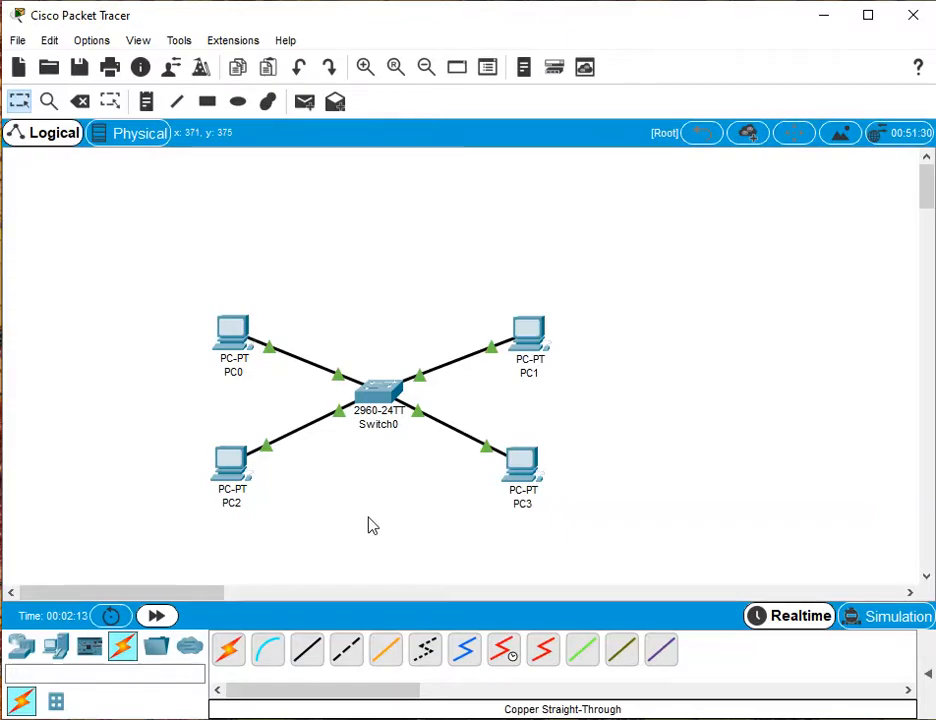
Examine PC0's physical device view, from the power button down to the network ports, and its global configuration settings
left_click(244, 343)
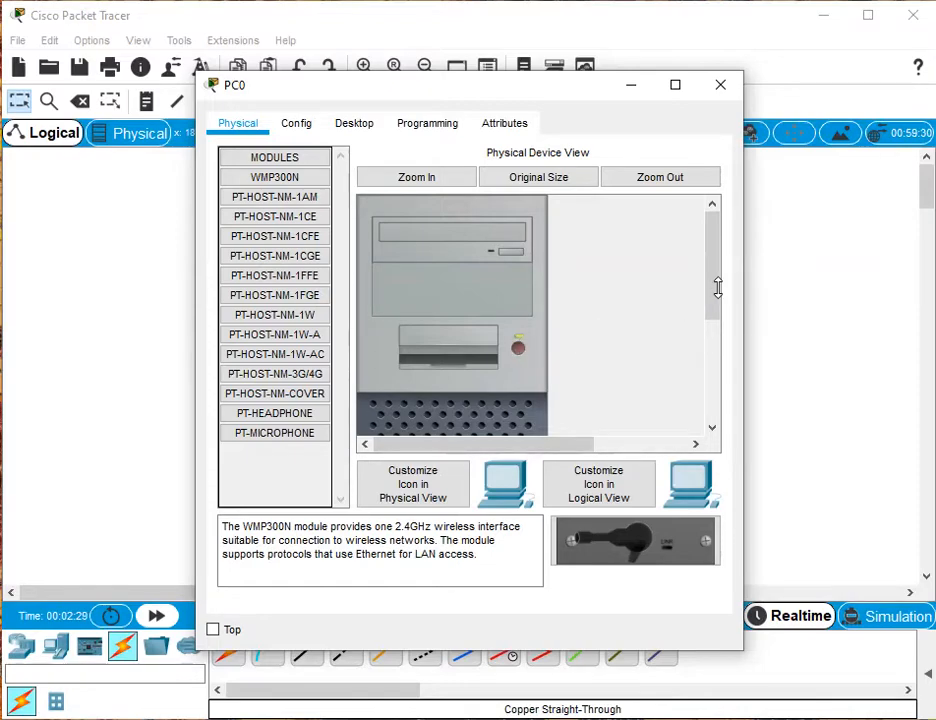
mouse_move(716, 286)
left_mouse_down()
mouse_move(708, 425)
mouse_move(712, 262)
left_mouse_up()
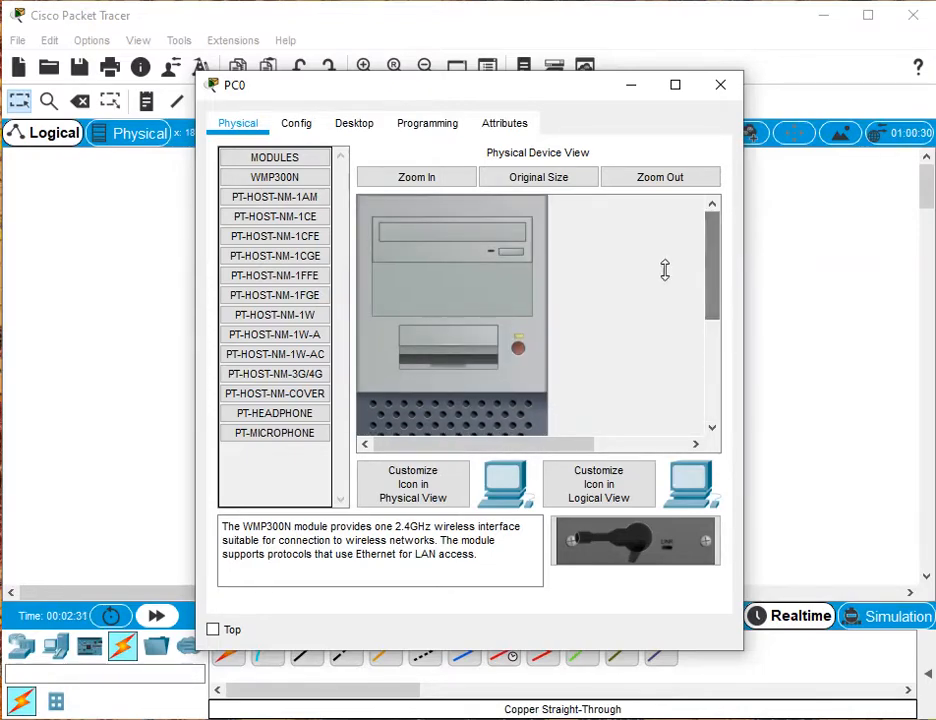
left_click(520, 348)
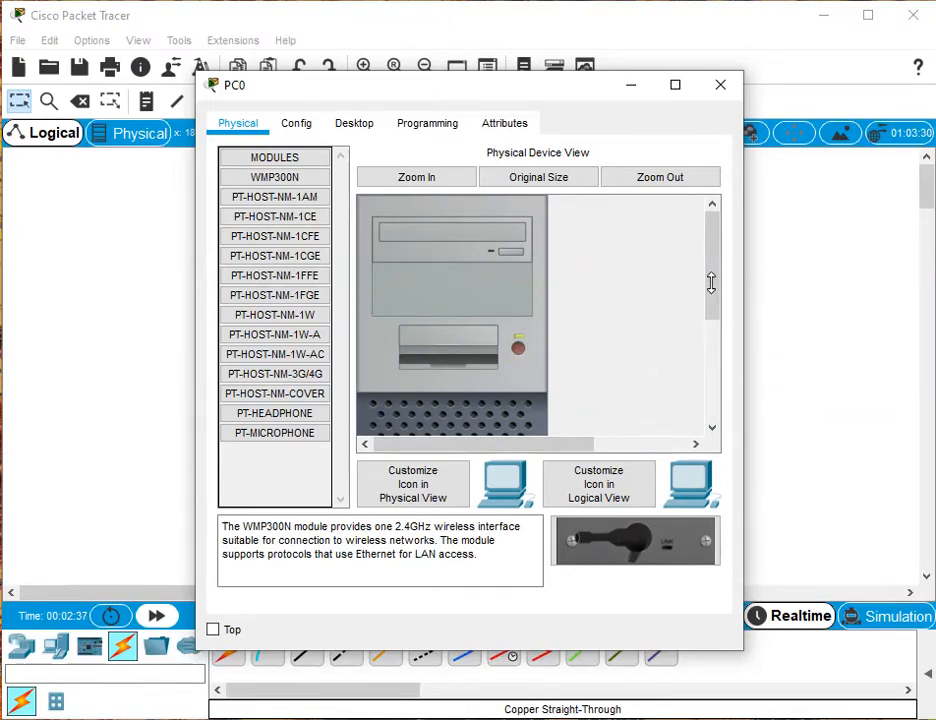
left_click_drag(709, 282, 715, 410)
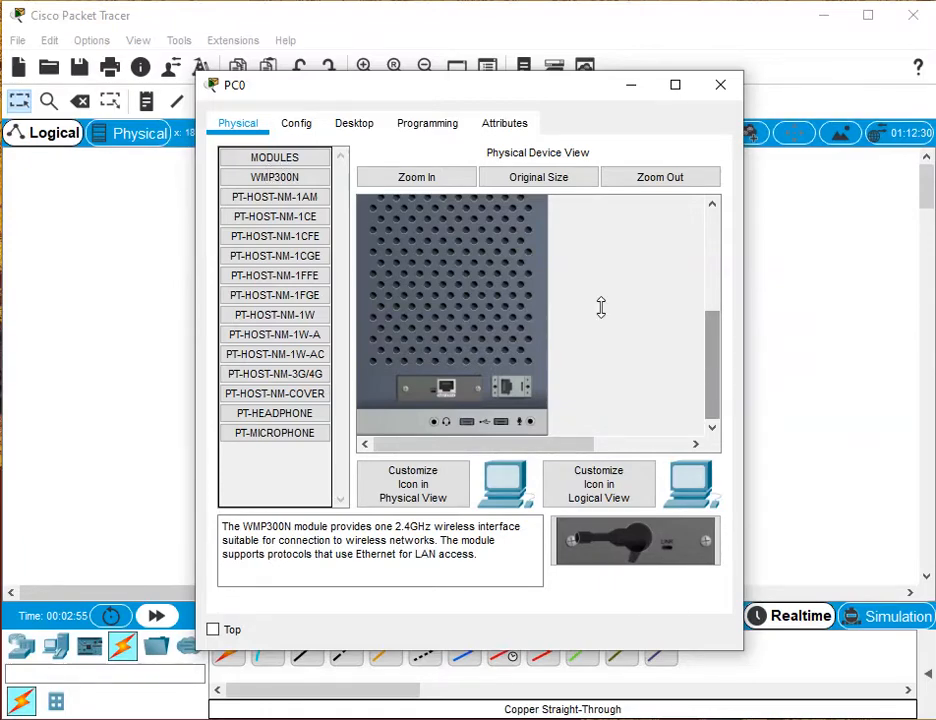
left_click_drag(706, 357, 709, 244)
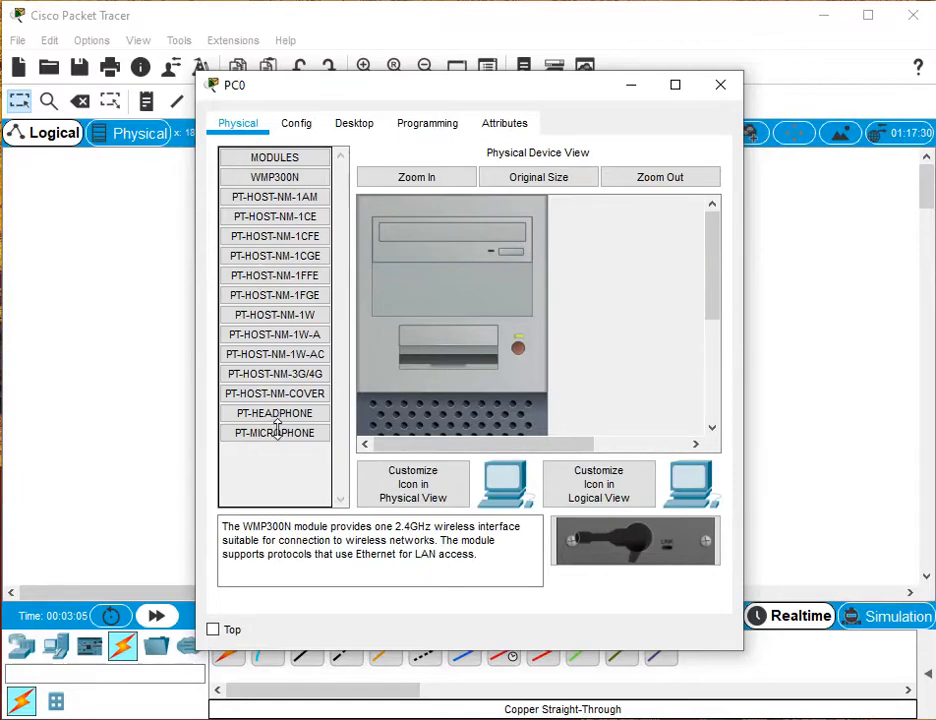
left_click(298, 122)
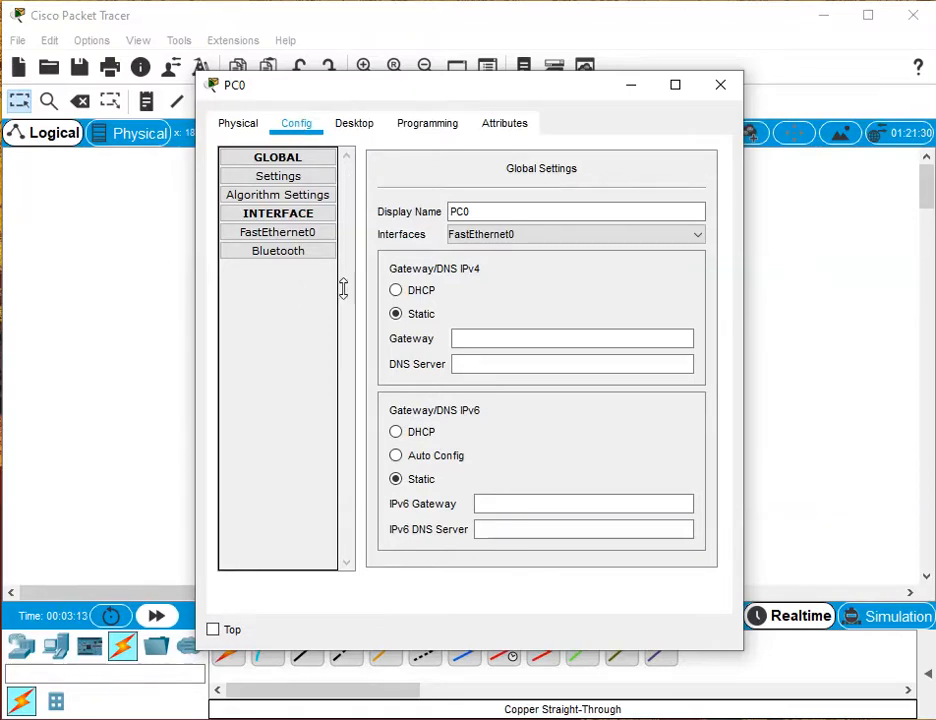
Assign PC0 the static IP address 192.168.10.1 with subnet mask 255.255.255.0, and close its device window
left_click(357, 121)
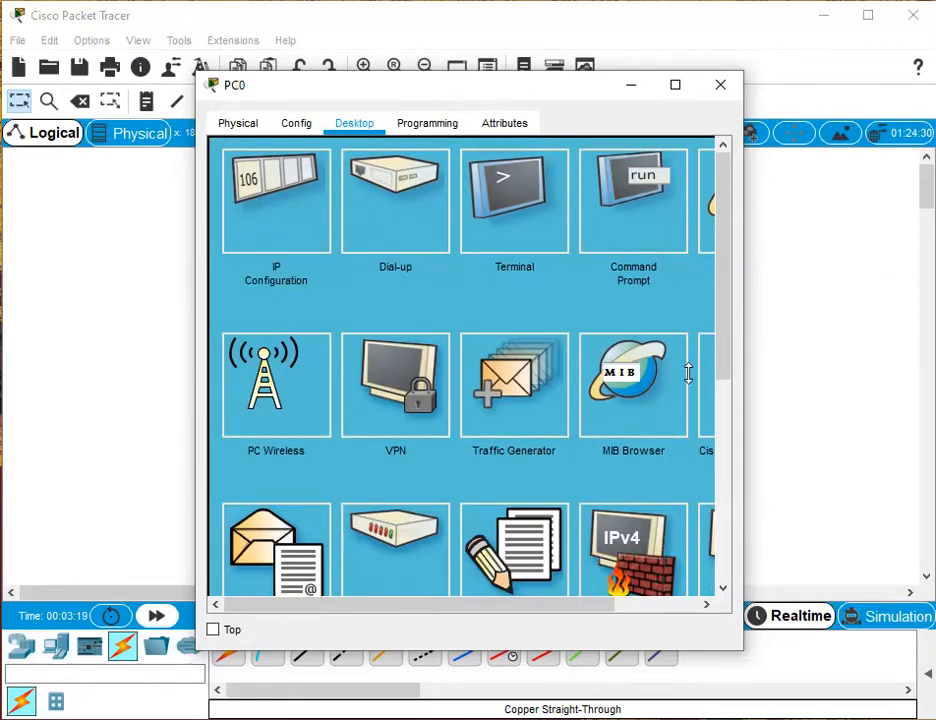
left_click_drag(744, 535, 861, 518)
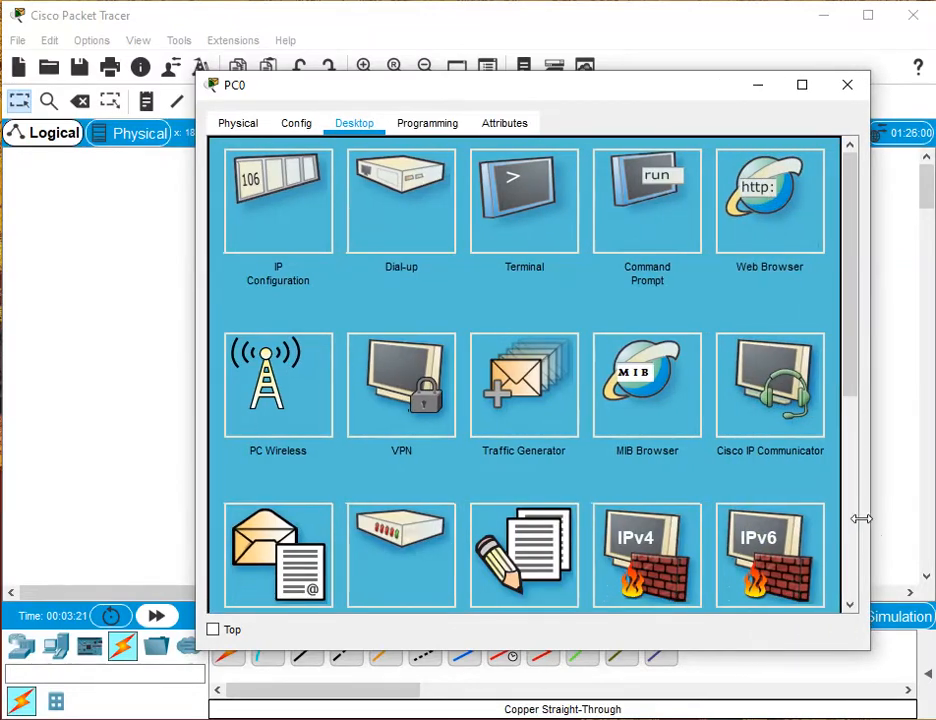
left_click(276, 178)
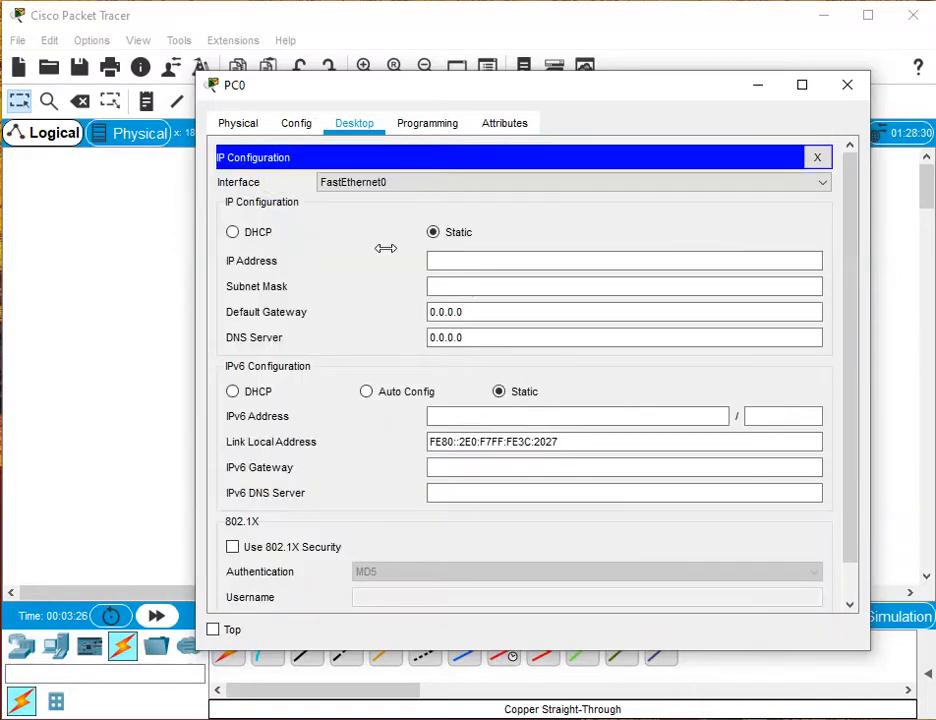
left_click(446, 257)
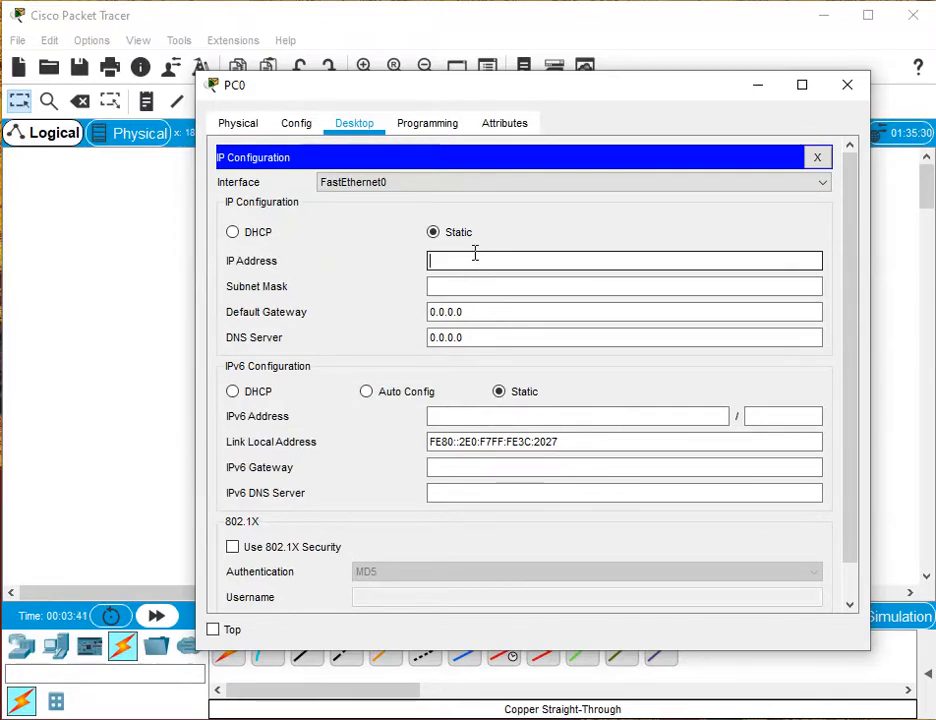
type("192.168.10.1")
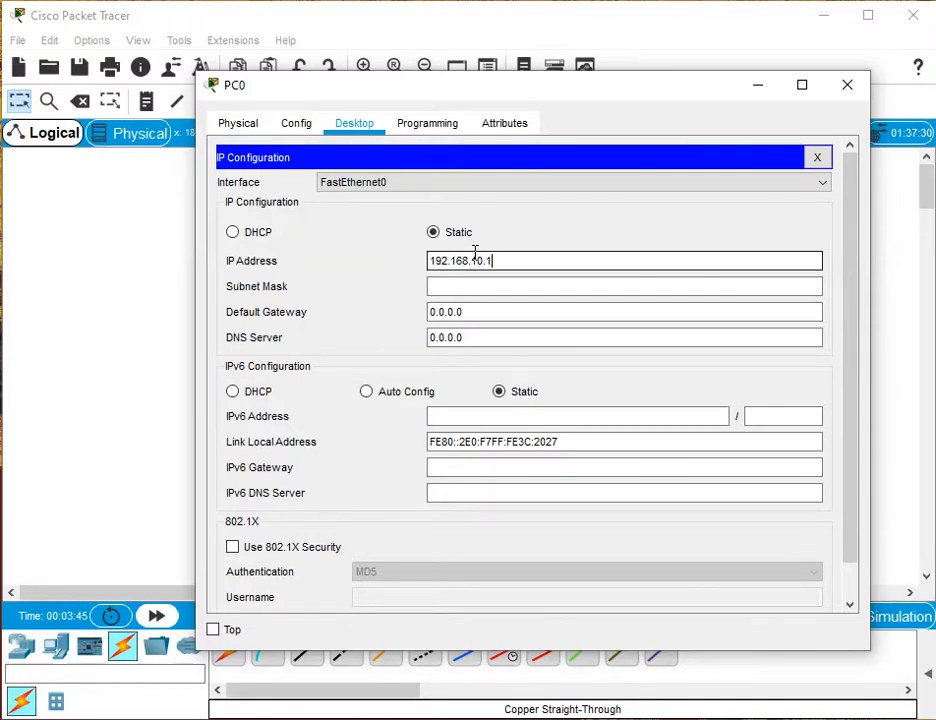
left_click(451, 285)
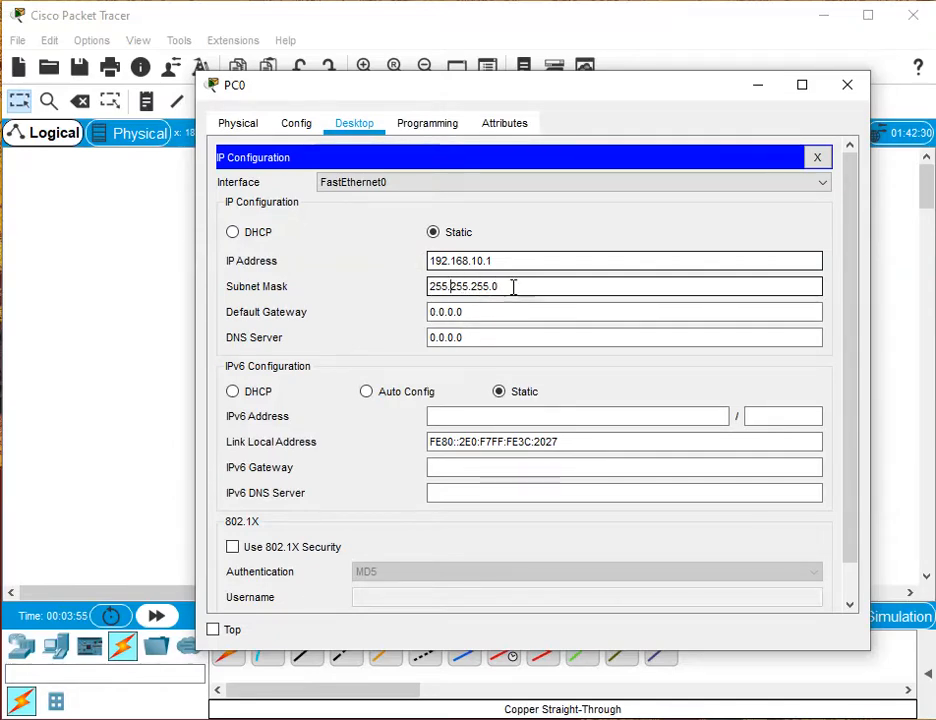
left_click(816, 158)
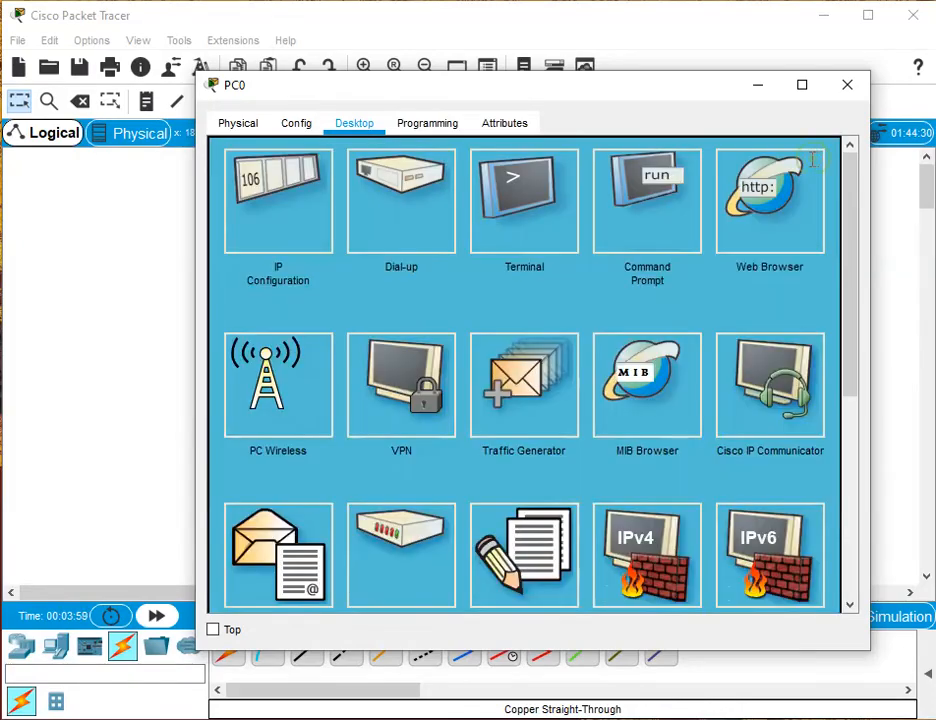
left_click(847, 86)
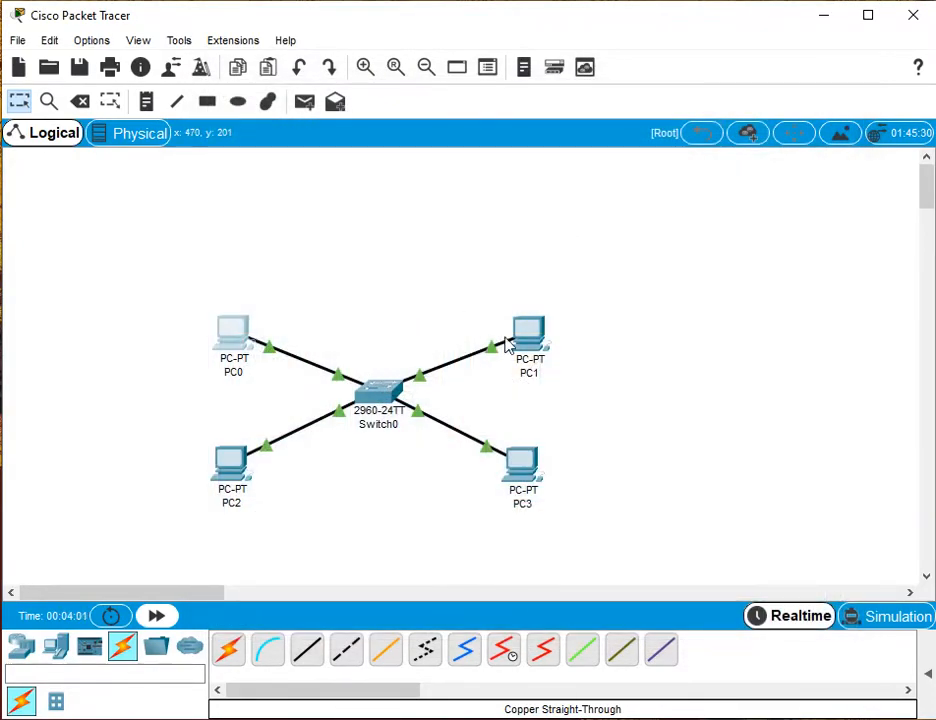
Assign PC1 the static IP address 192.168.10.2 with the default subnet mask, and close its device window
left_click(533, 332)
left_click(355, 122)
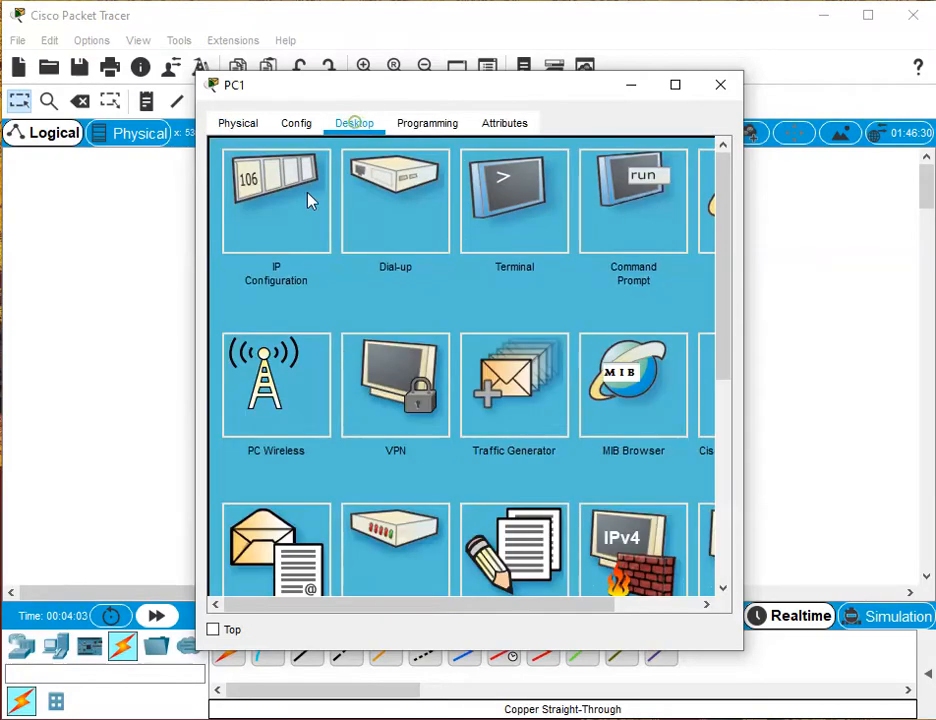
left_click(309, 198)
left_click(430, 260)
type("19")
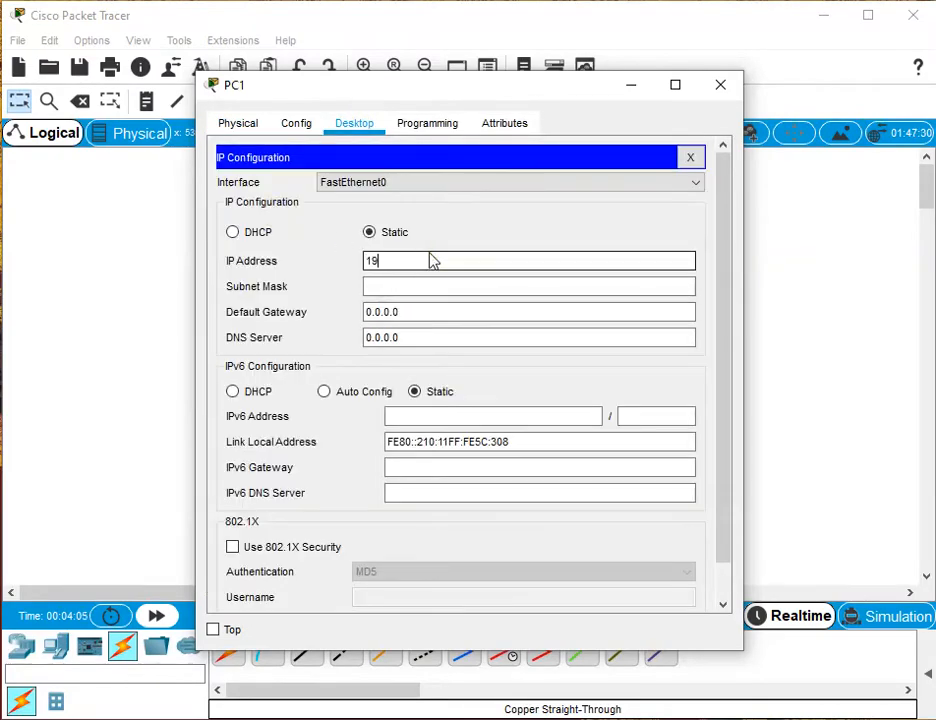
type("2.168.10.2")
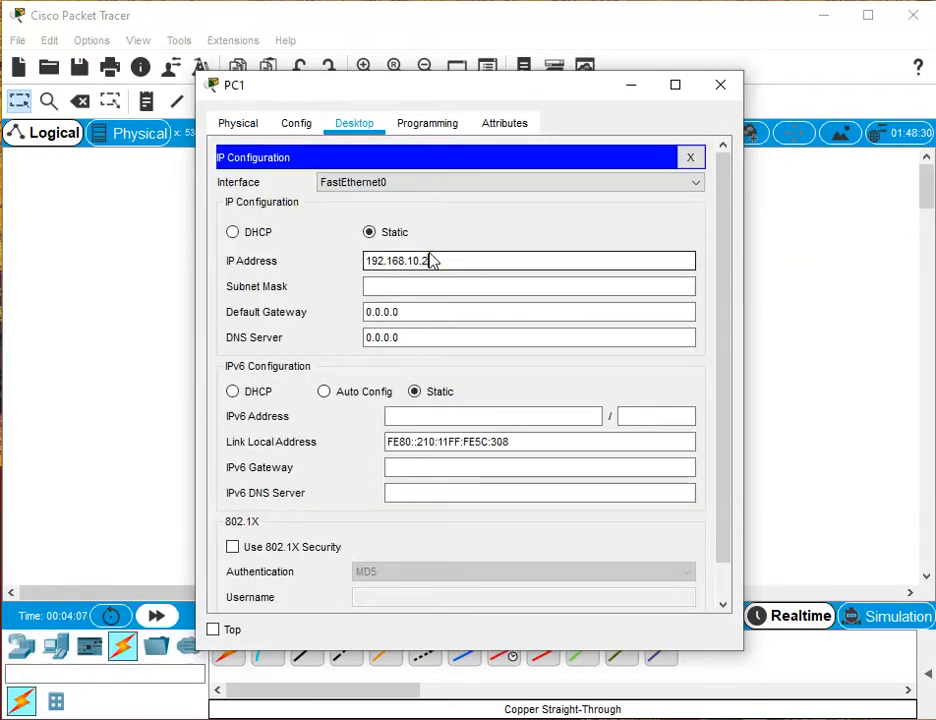
left_click(583, 286)
left_click(690, 158)
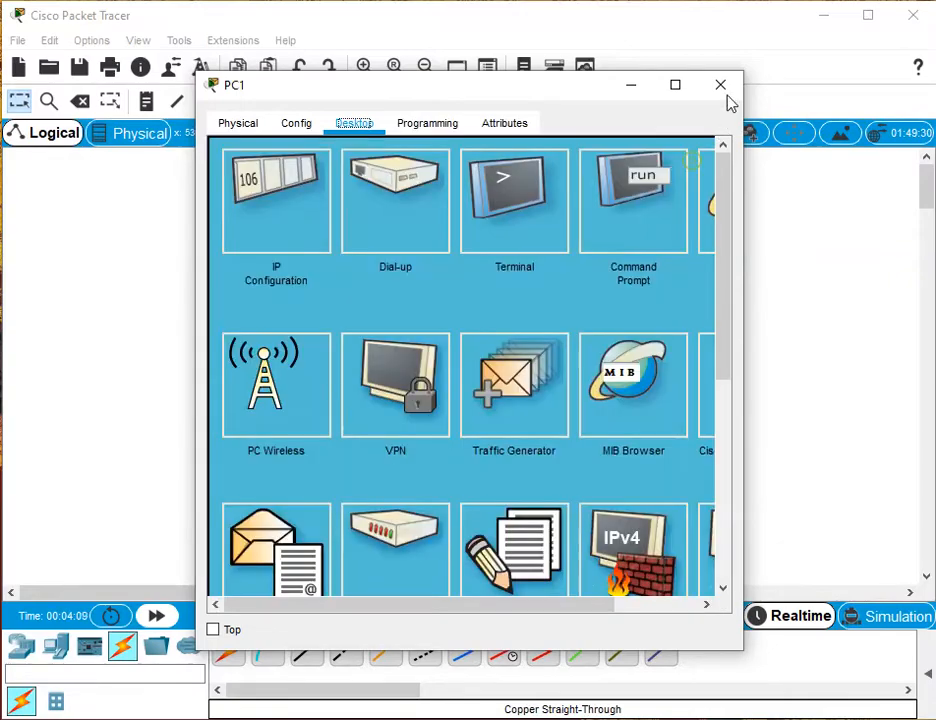
left_click(720, 84)
Assign PC2 the static IP address 192.168.10.3 with subnet mask 255.255.255.0, and close its device window
left_click(240, 452)
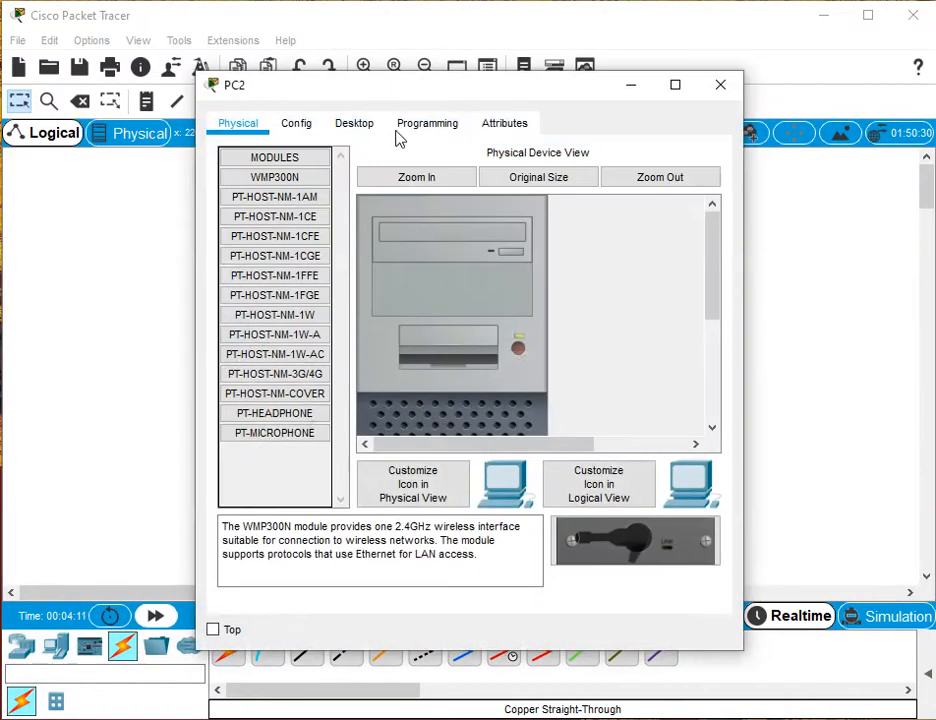
left_click(354, 122)
left_click(272, 230)
left_click(384, 264)
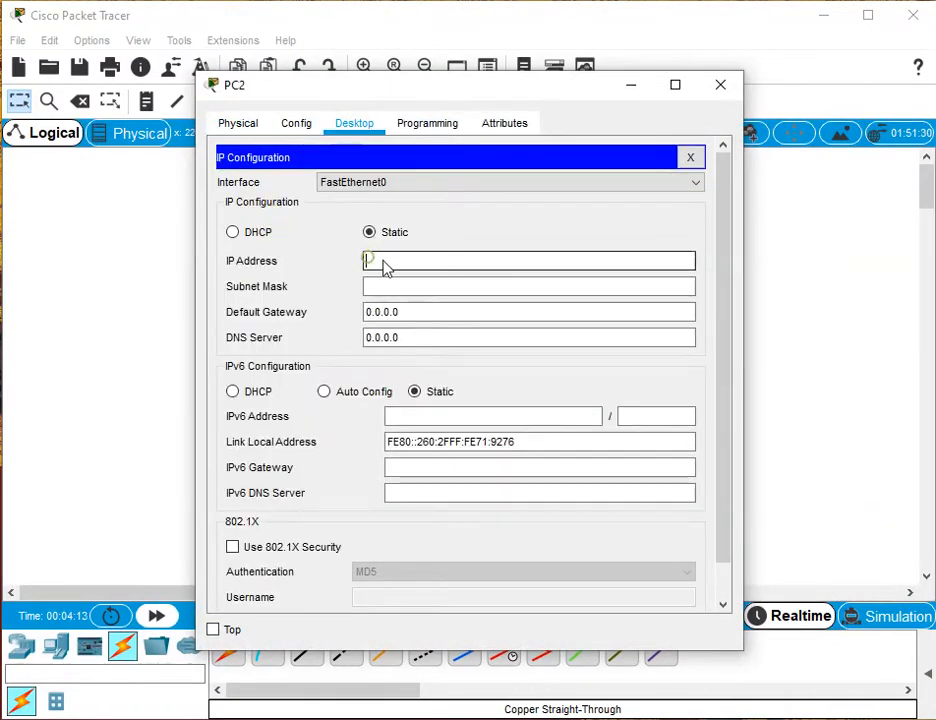
type("192.168.10")
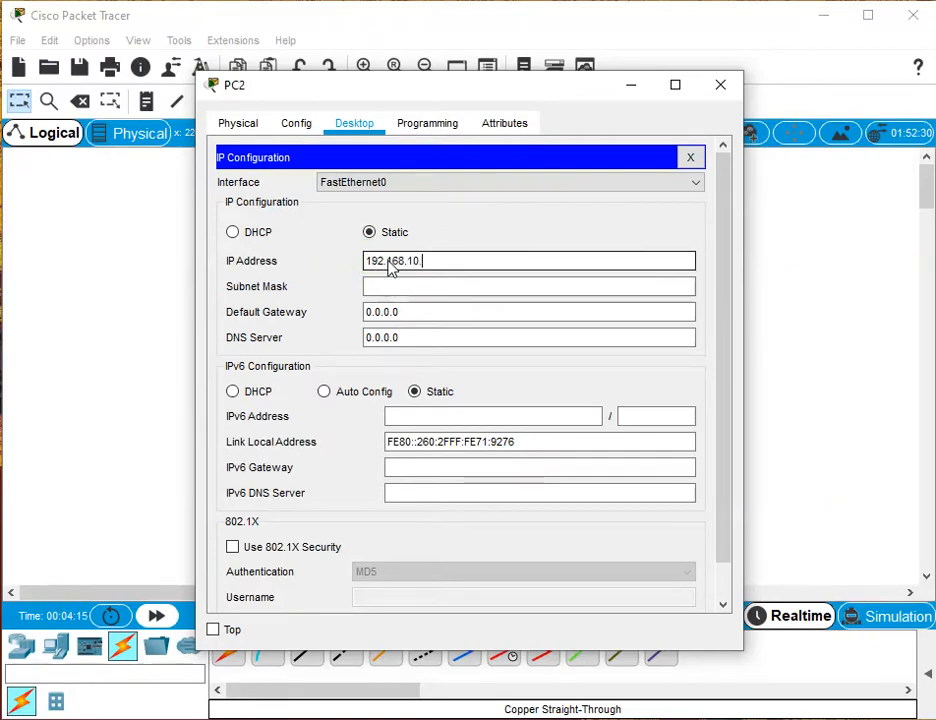
type(".3")
key("Tab")
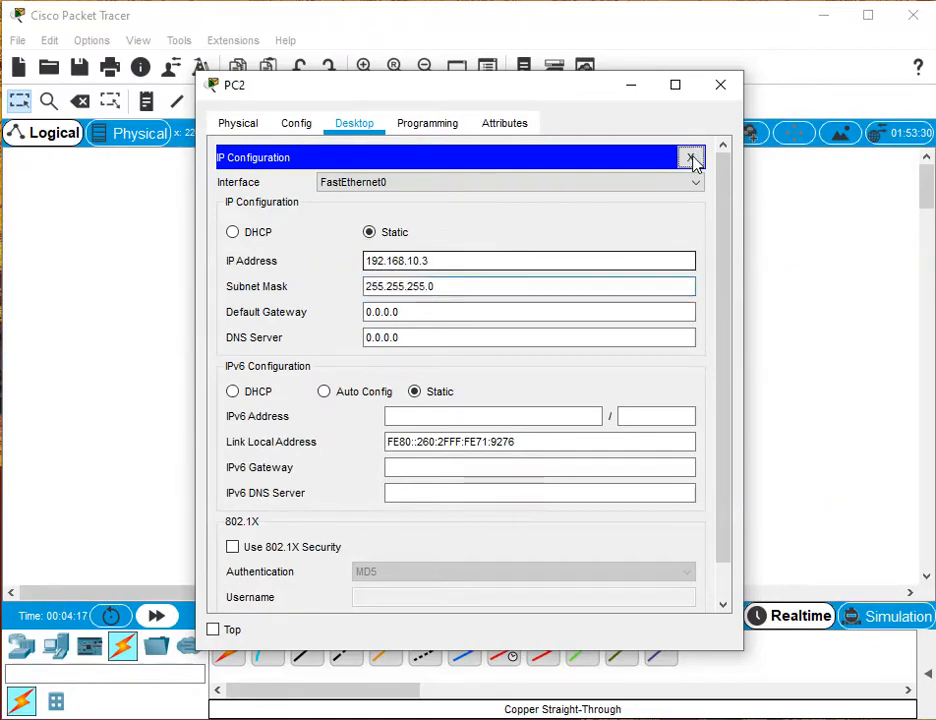
left_click(692, 158)
left_click(724, 87)
Open the IP configuration of PC3
left_click(537, 478)
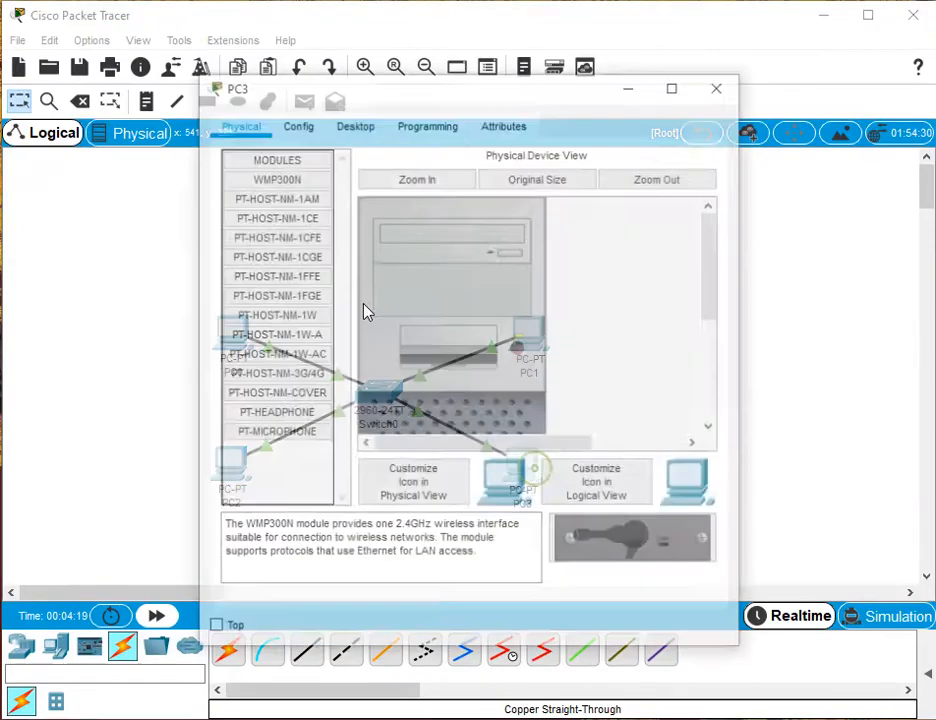
left_click(354, 123)
left_click(267, 220)
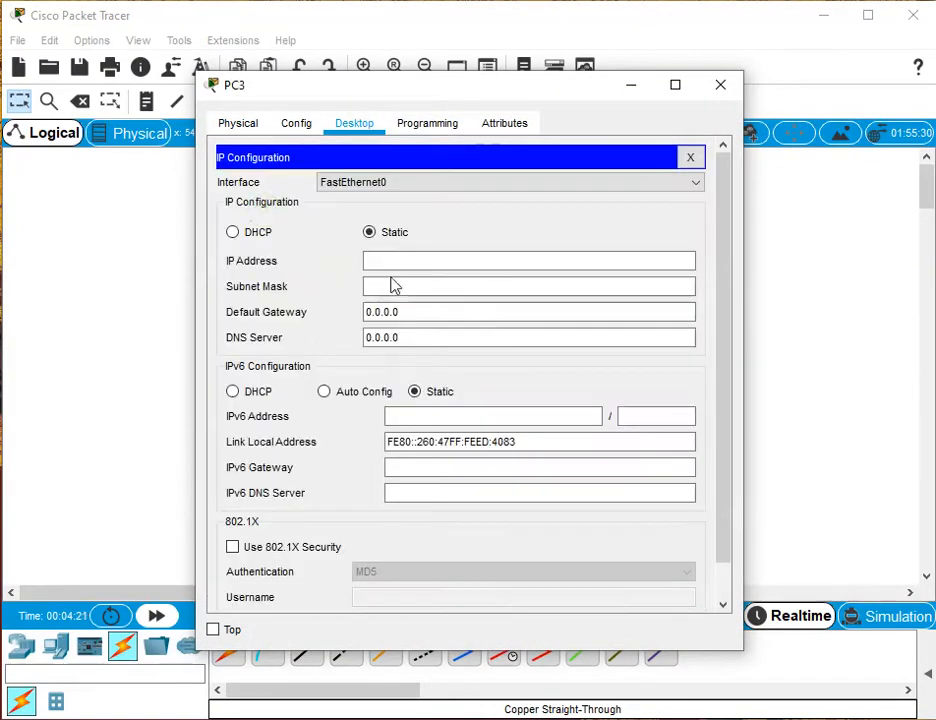
Try to assign PC3 the static IP address 192.168.10.1
left_click(409, 265)
type("192.168")
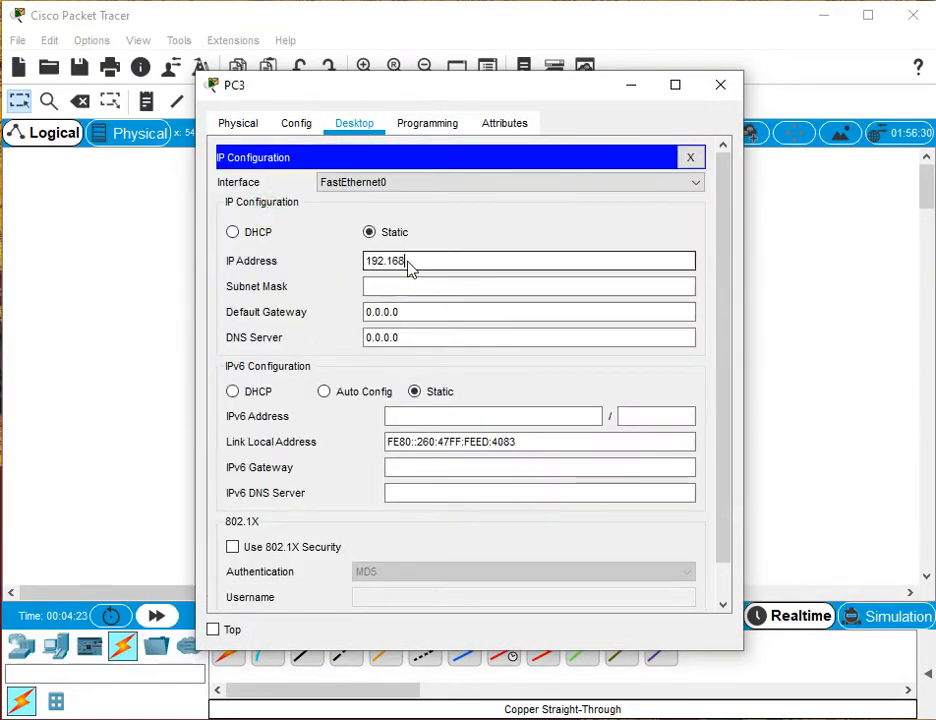
type("68..11.")
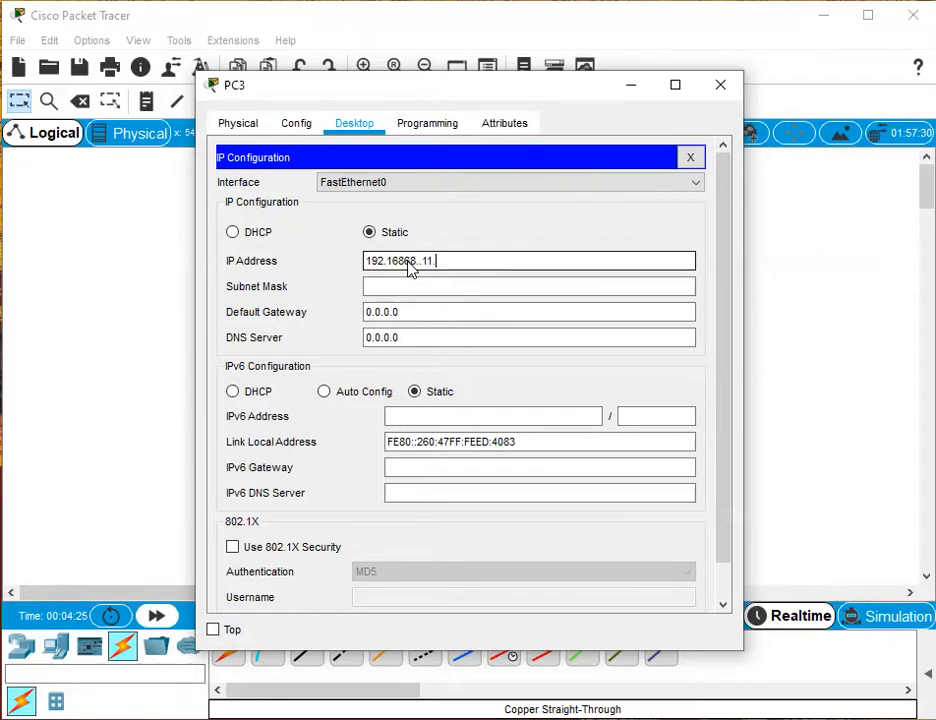
key("Return")
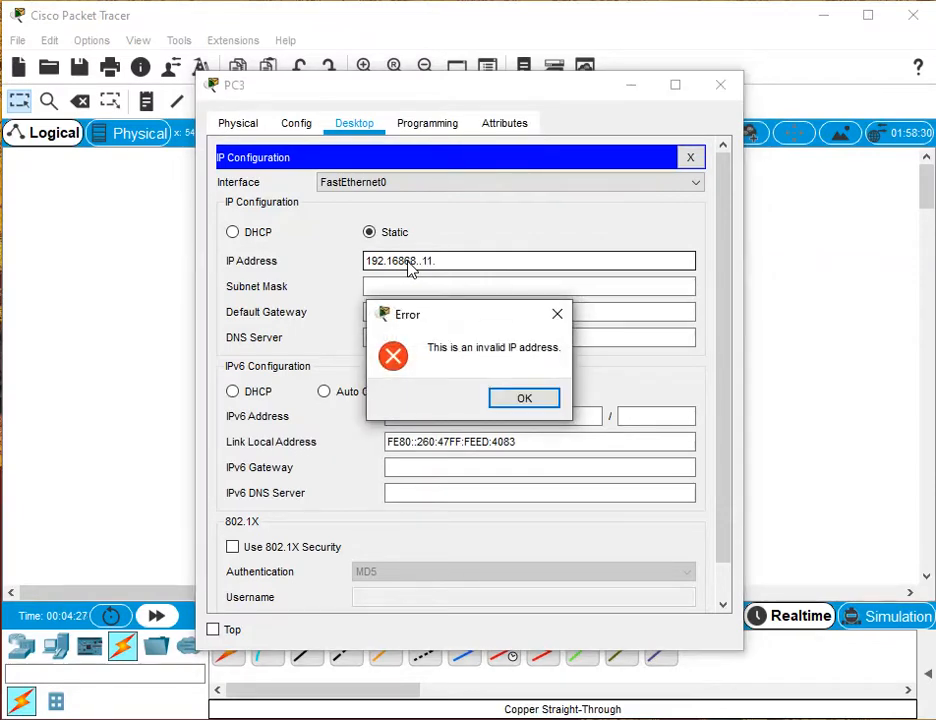
left_click(522, 397)
left_click(522, 397)
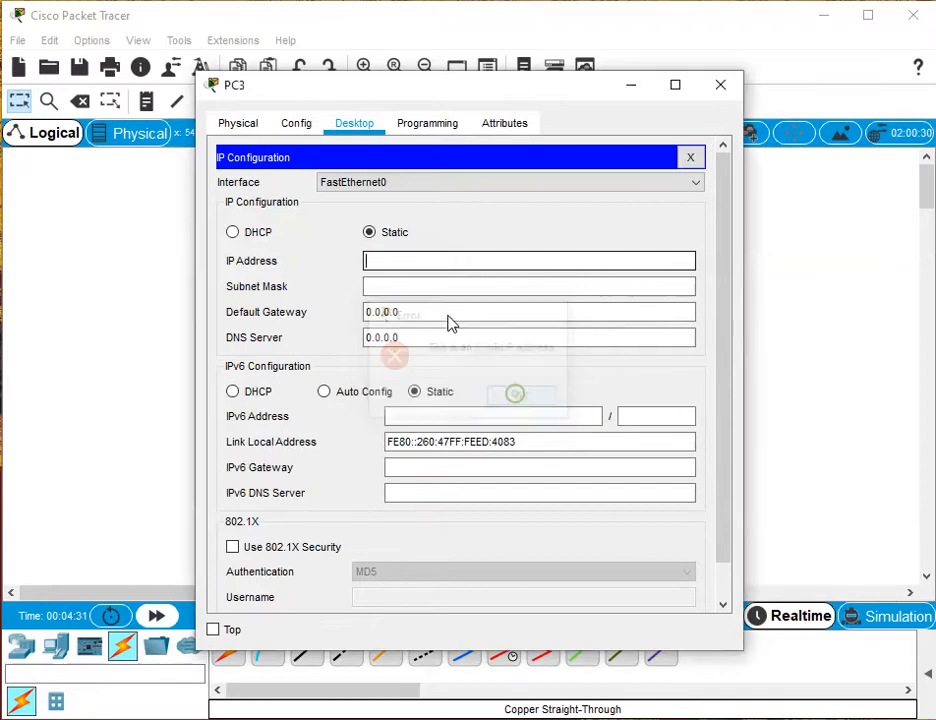
type("192.168")
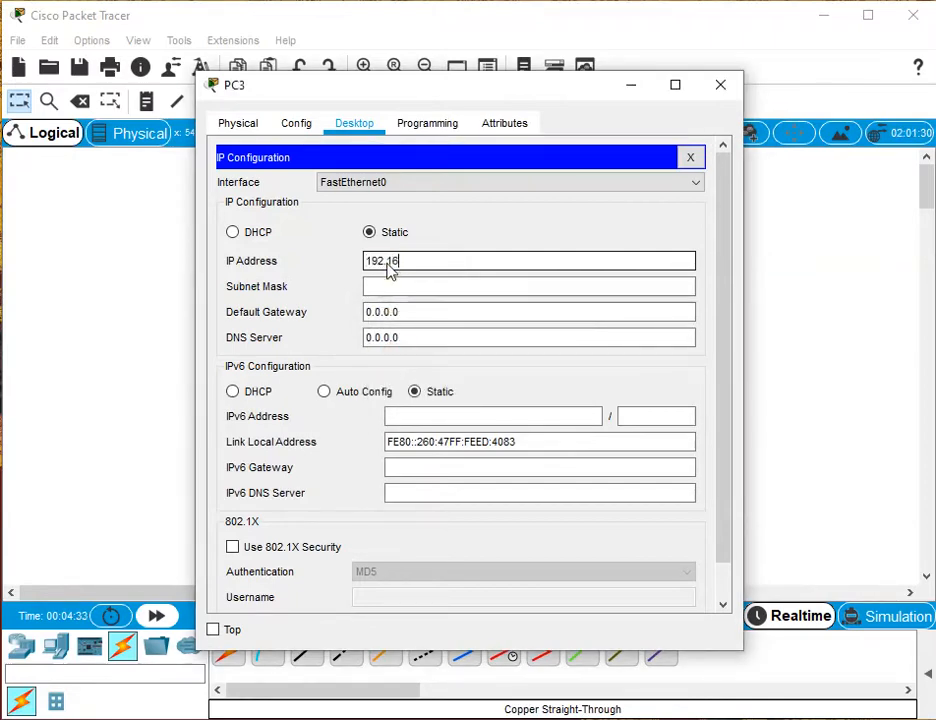
type(".10.1")
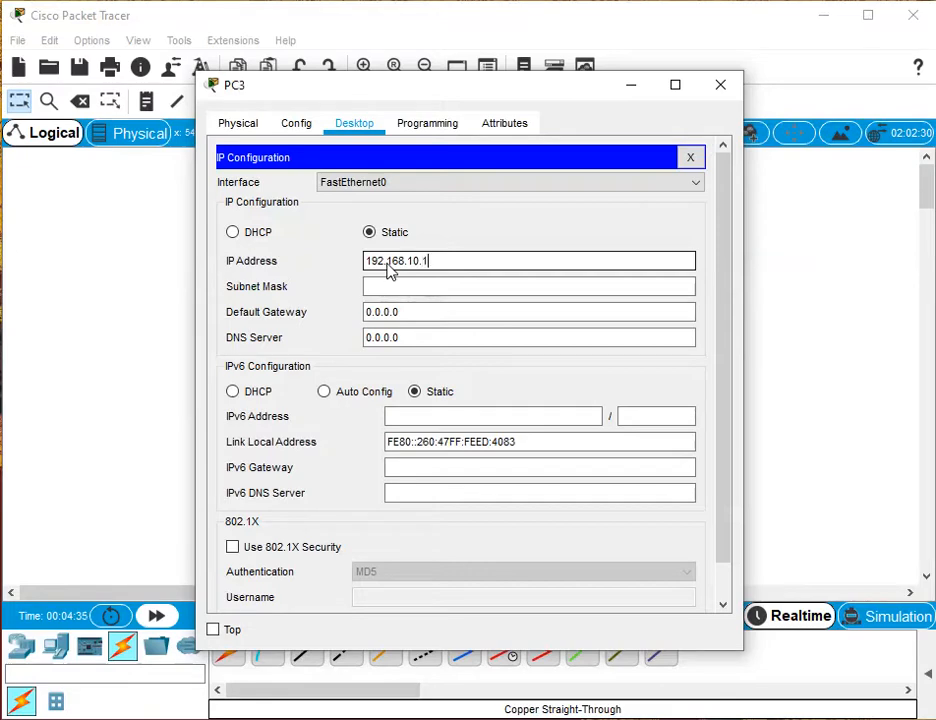
left_click(411, 290)
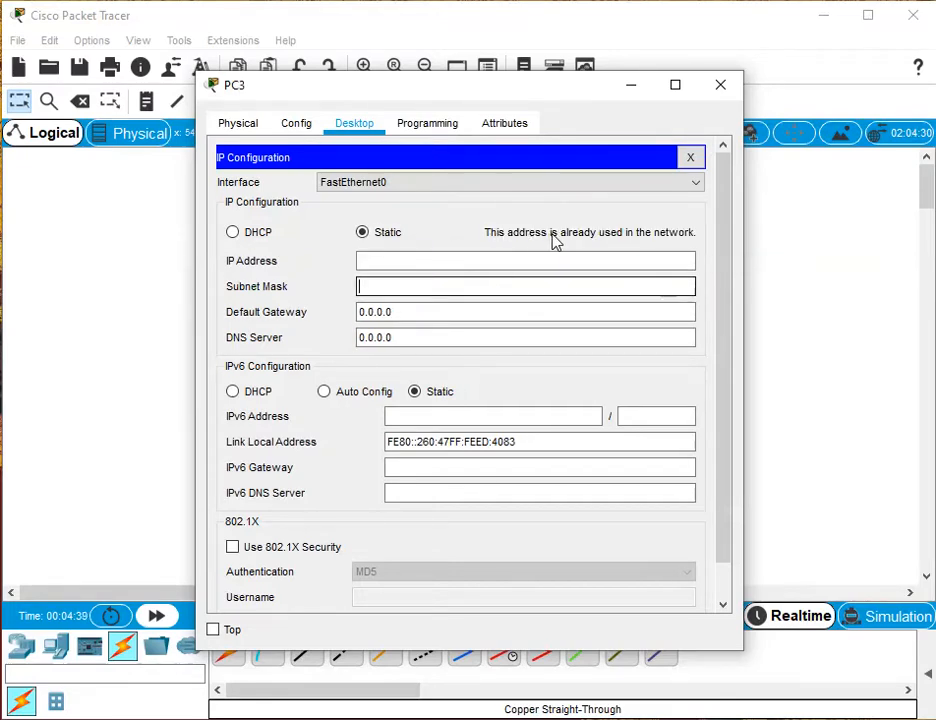
Assign PC3 the static IP address 192.168.10.4 with subnet mask 255.255.255.0, and close its device window
left_click(398, 261)
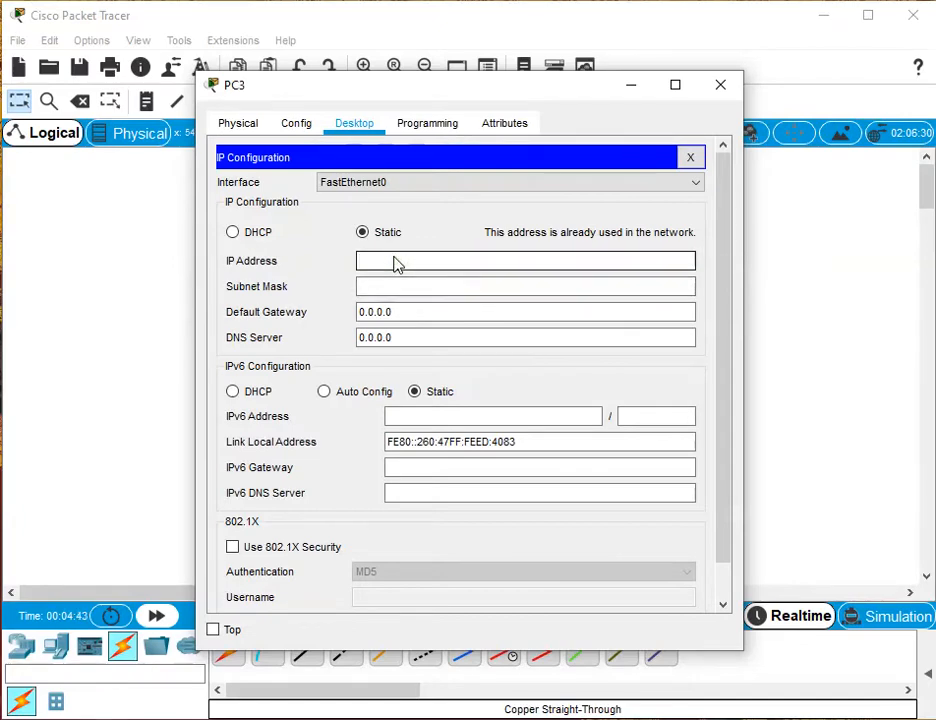
type("192.168.10.")
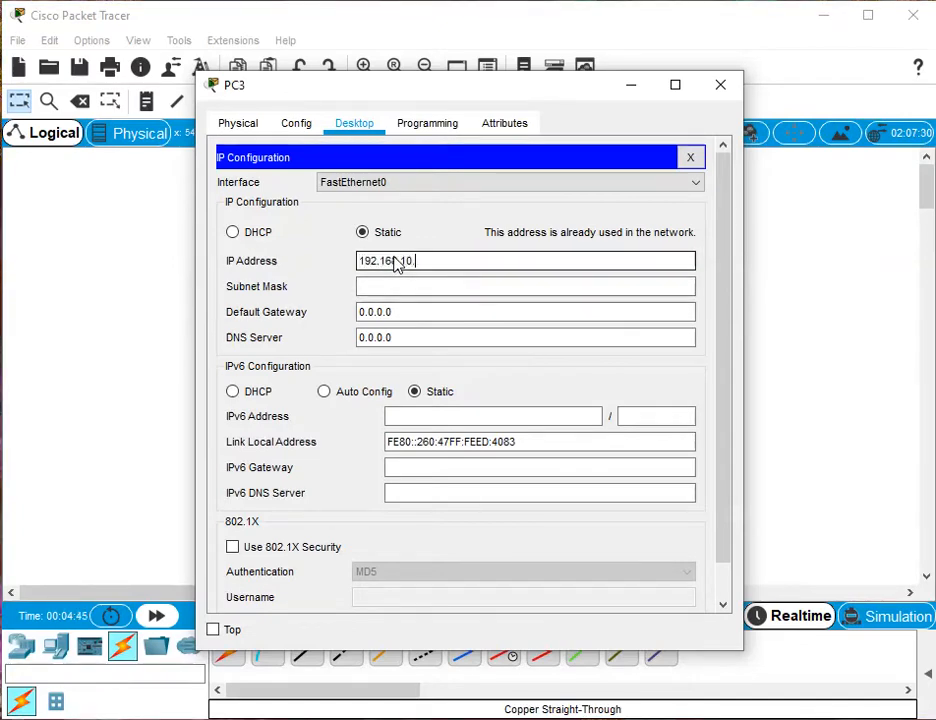
type("4")
left_click(398, 286)
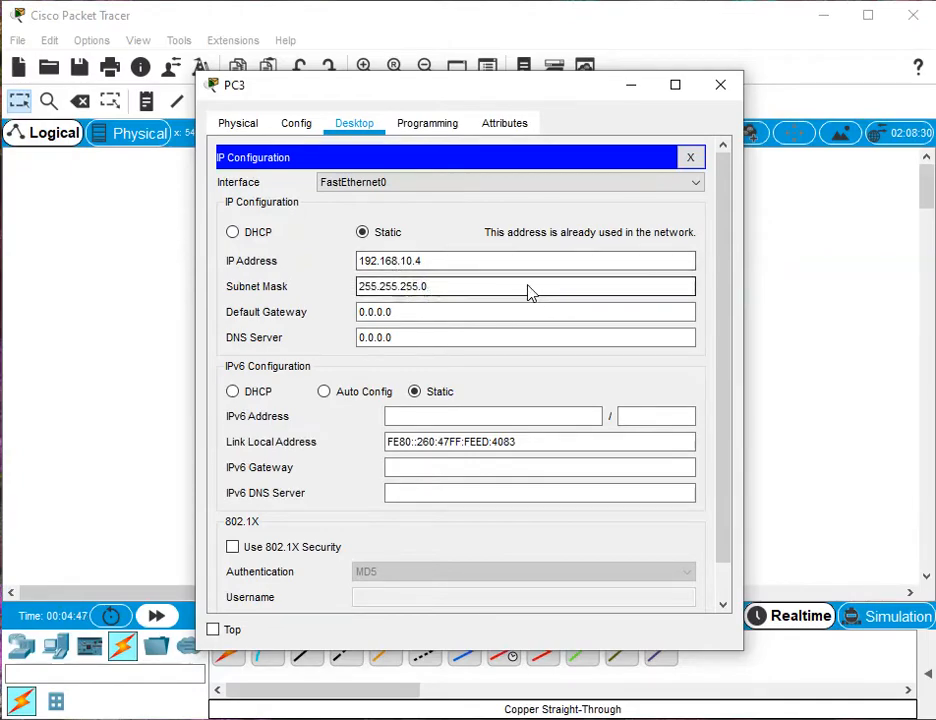
left_click(692, 160)
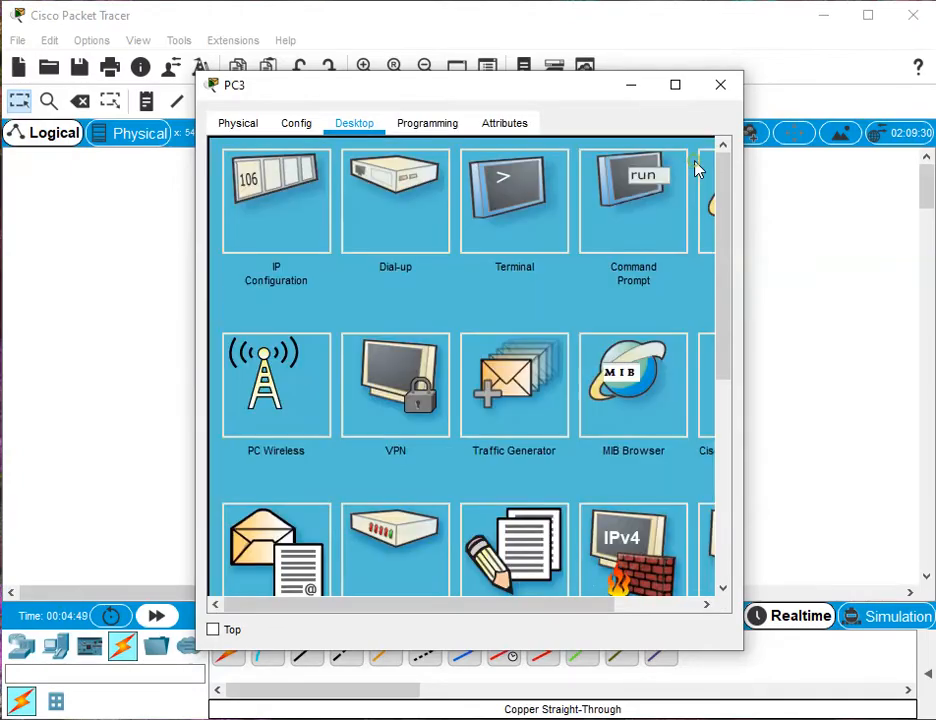
left_click(722, 88)
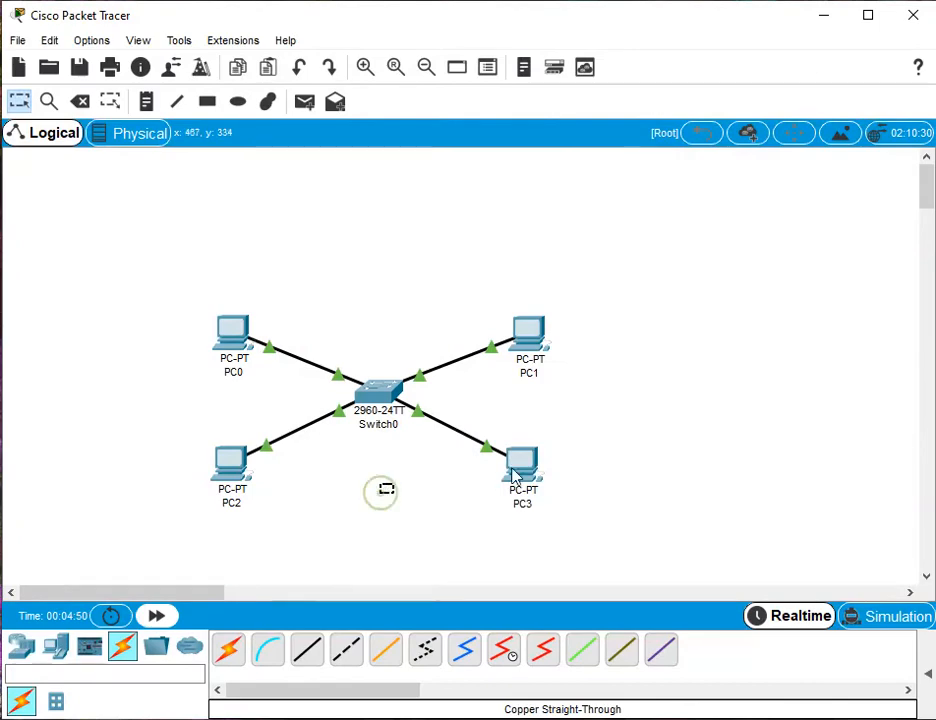
Move PC3 and PC2 slightly upward in the workspace, closer to the switch's level, and clear the selection
mouse_move(522, 468)
left_mouse_down()
mouse_move(535, 460)
mouse_move(518, 450)
left_mouse_up()
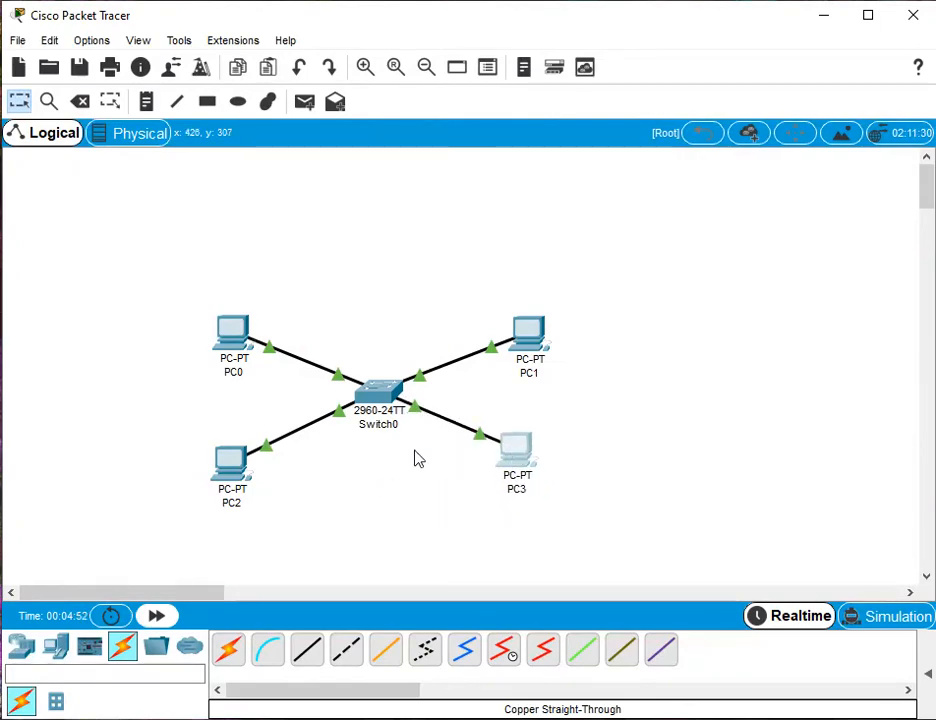
left_click_drag(226, 458, 225, 450)
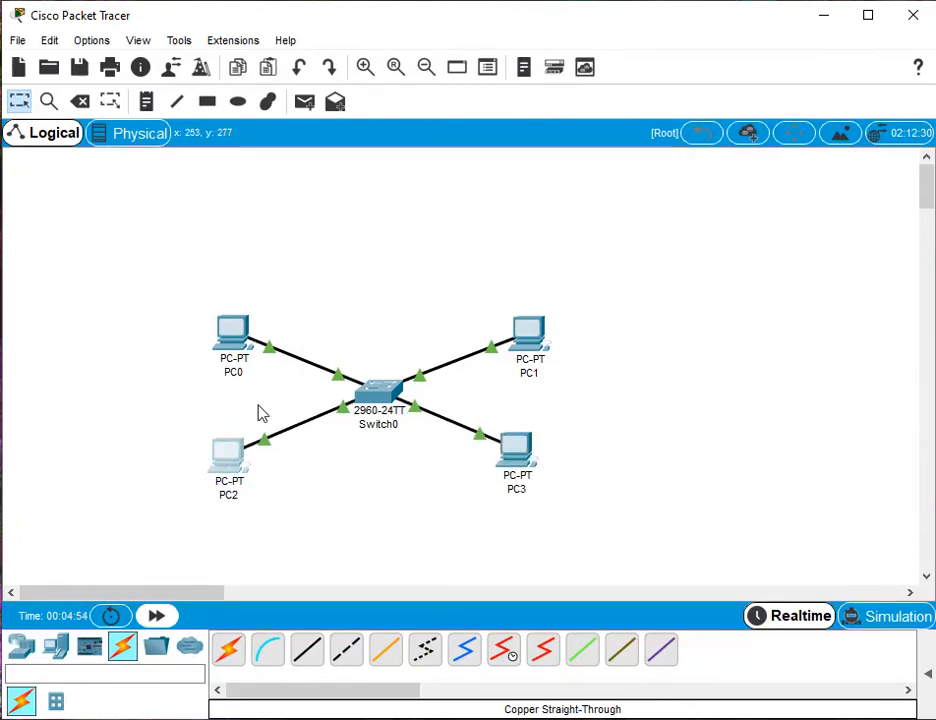
left_click(69, 391)
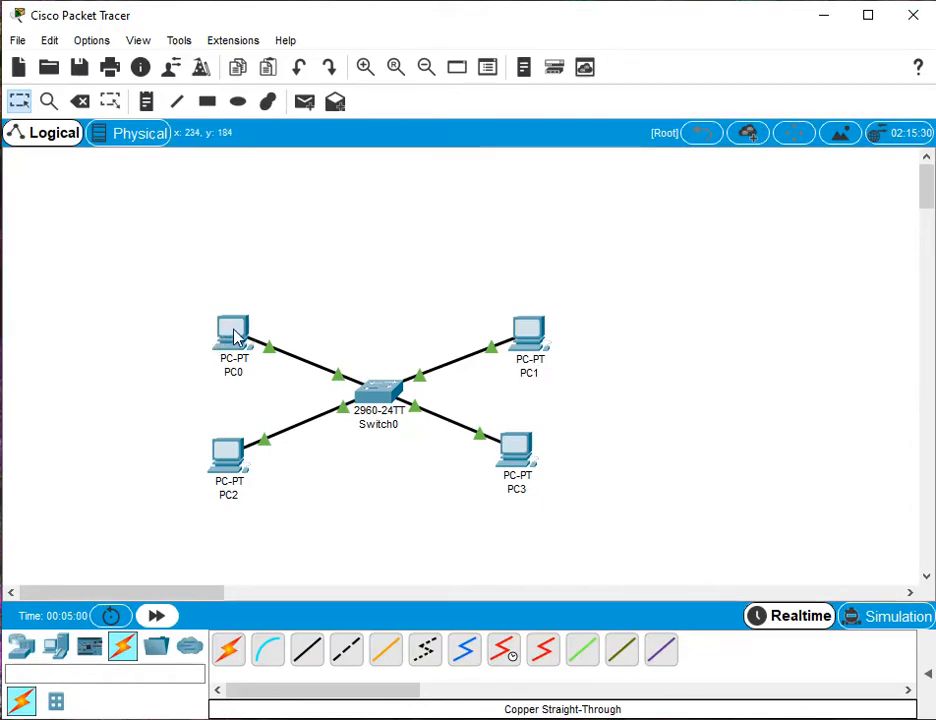
mouse_move(234, 334)
left_click(353, 485)
mouse_move(229, 463)
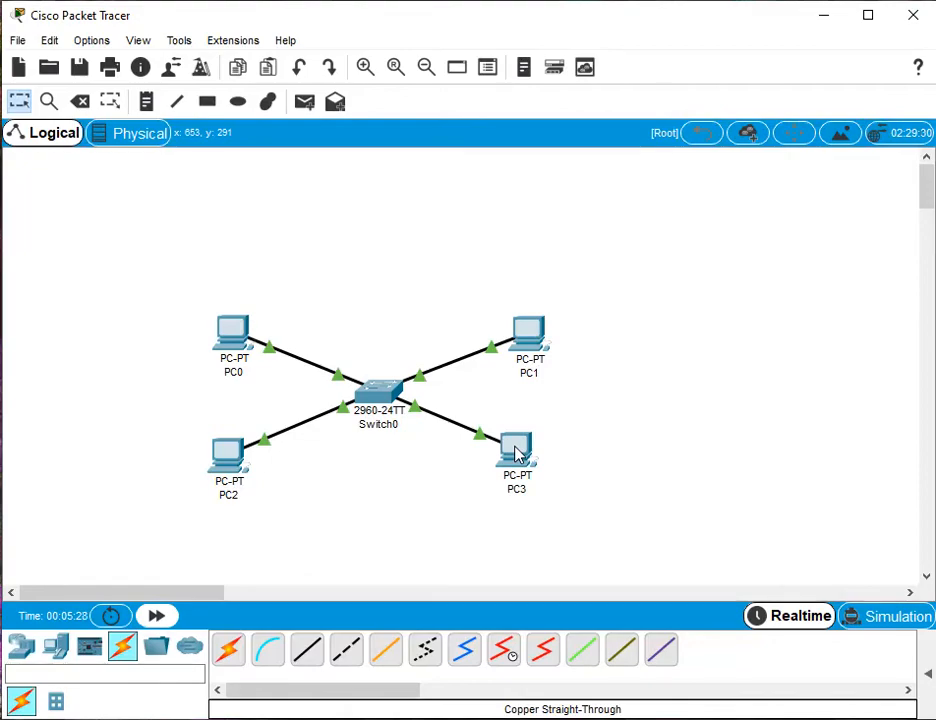
Test connectivity from PC0's command prompt by pinging PC2 at 192.168.10.3 and PC3 at 192.168.10.4
left_click(233, 344)
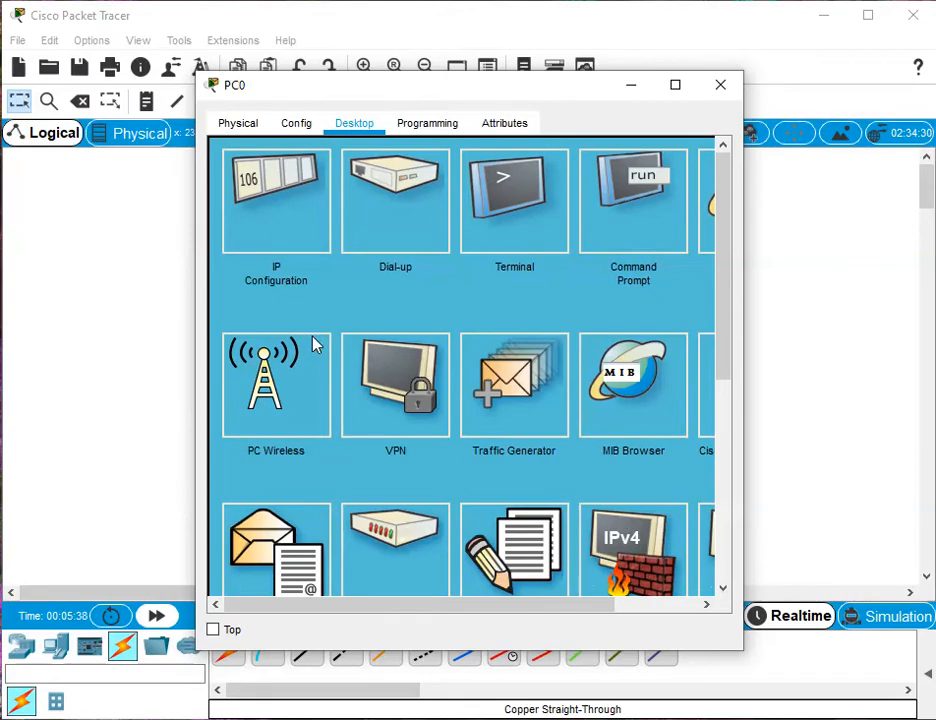
left_click(643, 195)
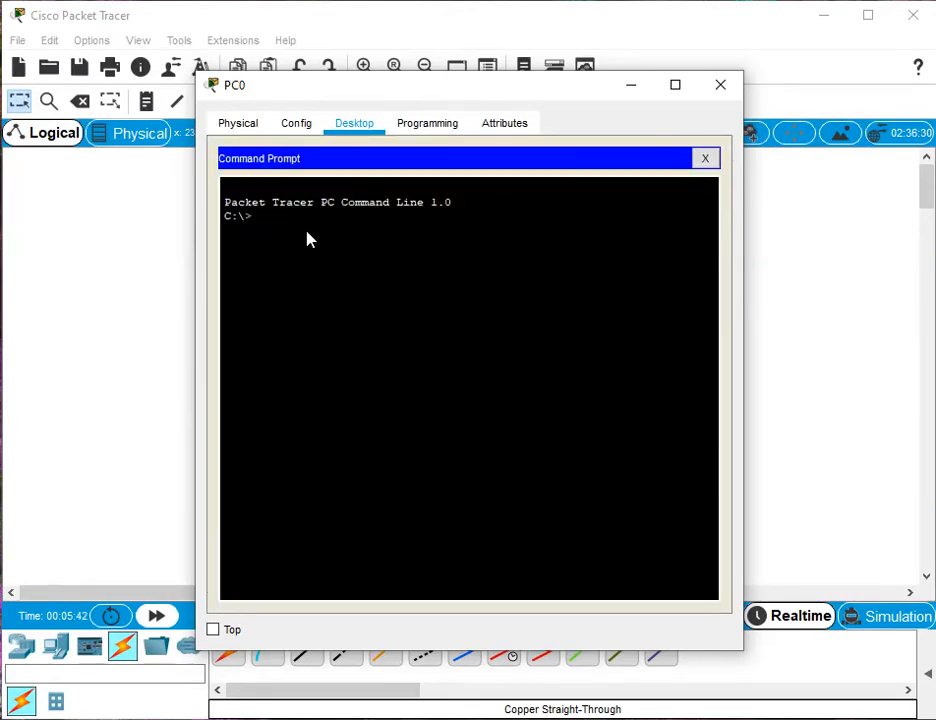
type("ping 192.168.10.3")
key("Return")
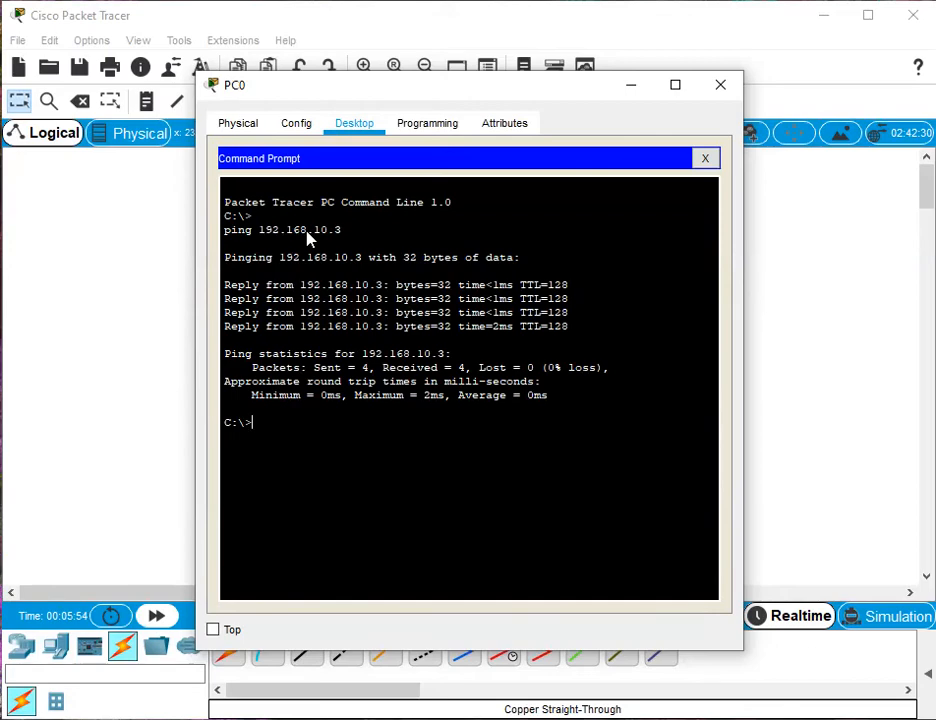
type("ping 192.168.10.4")
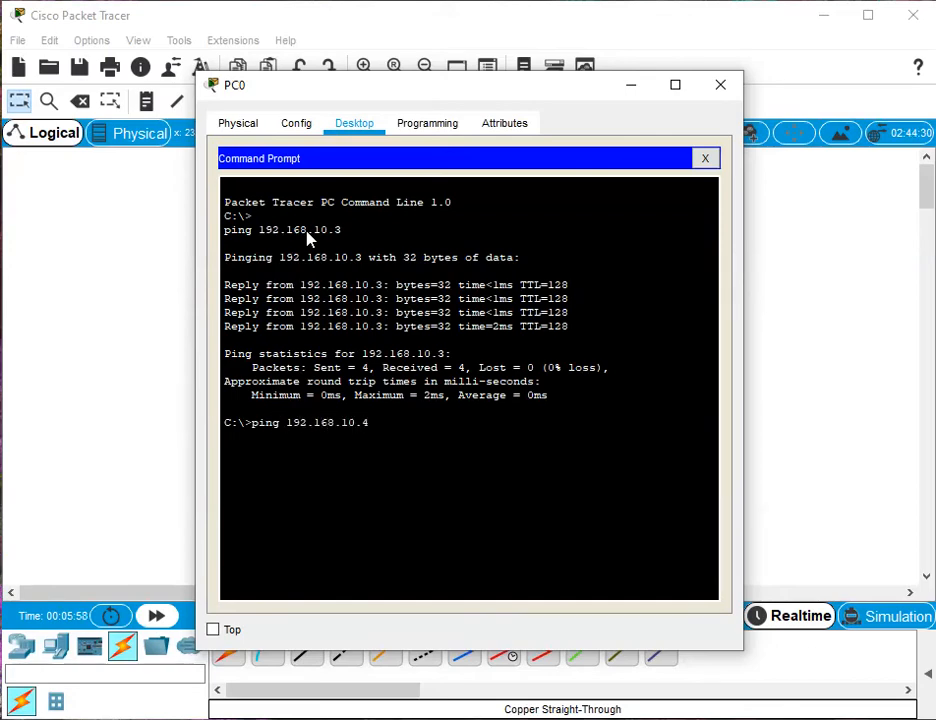
key("Return")
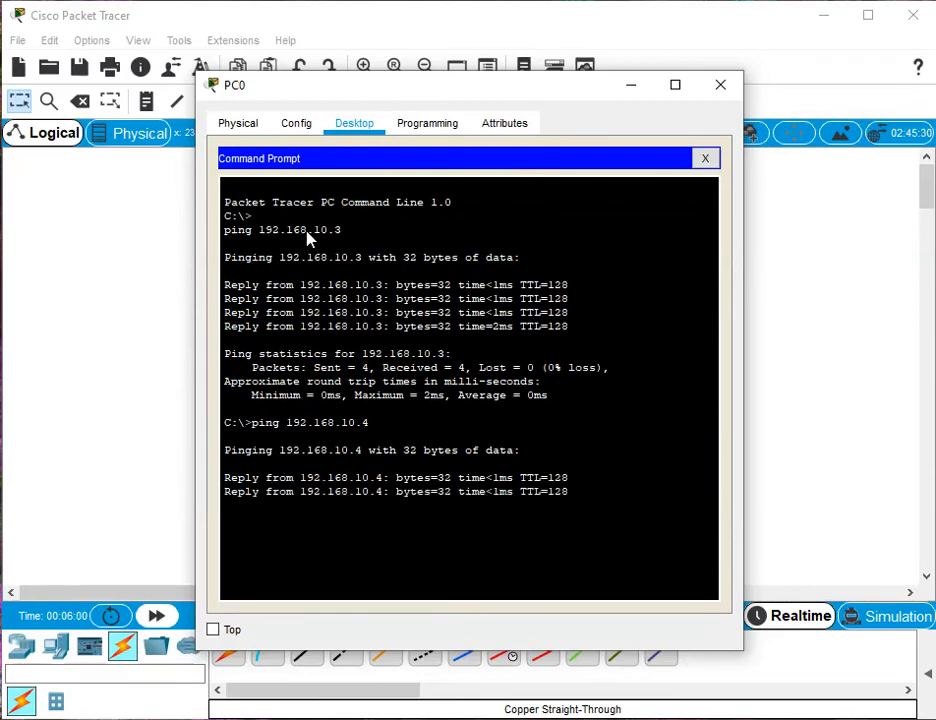
Ping the unassigned address 192.168.10.5 from PC0, abort the ping, and close the command prompt and device window
key("Up")
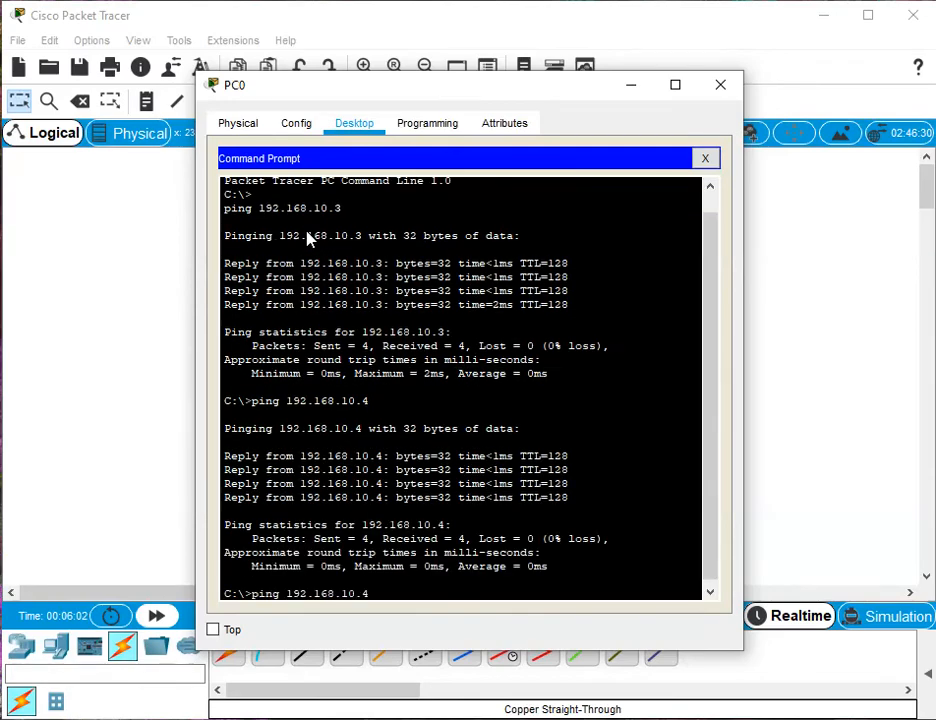
key("BackSpace")
type("5")
key("Return")
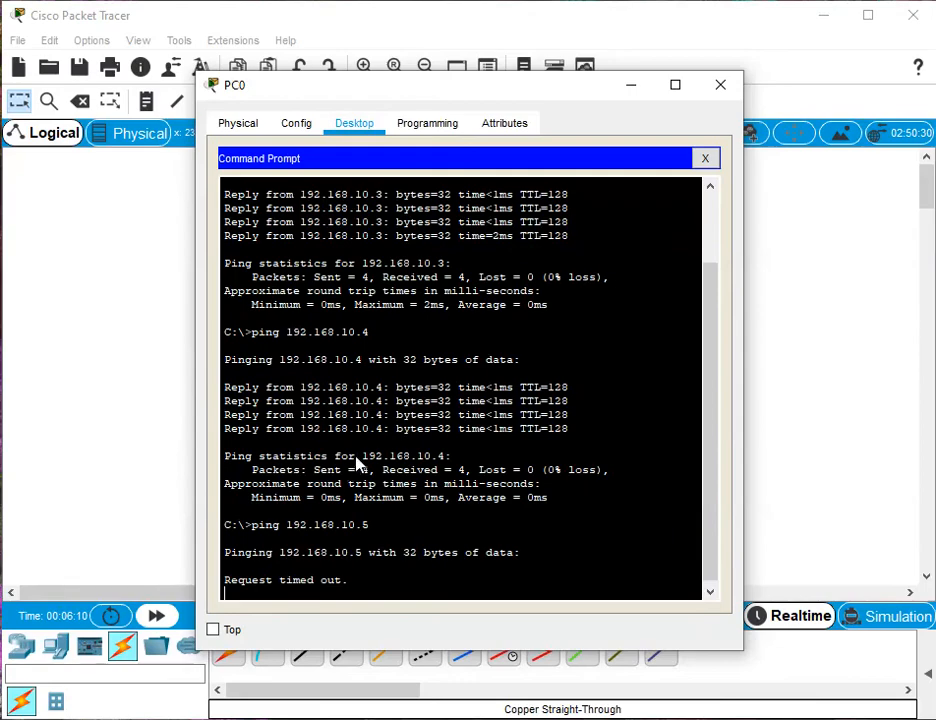
key("ctrl+c")
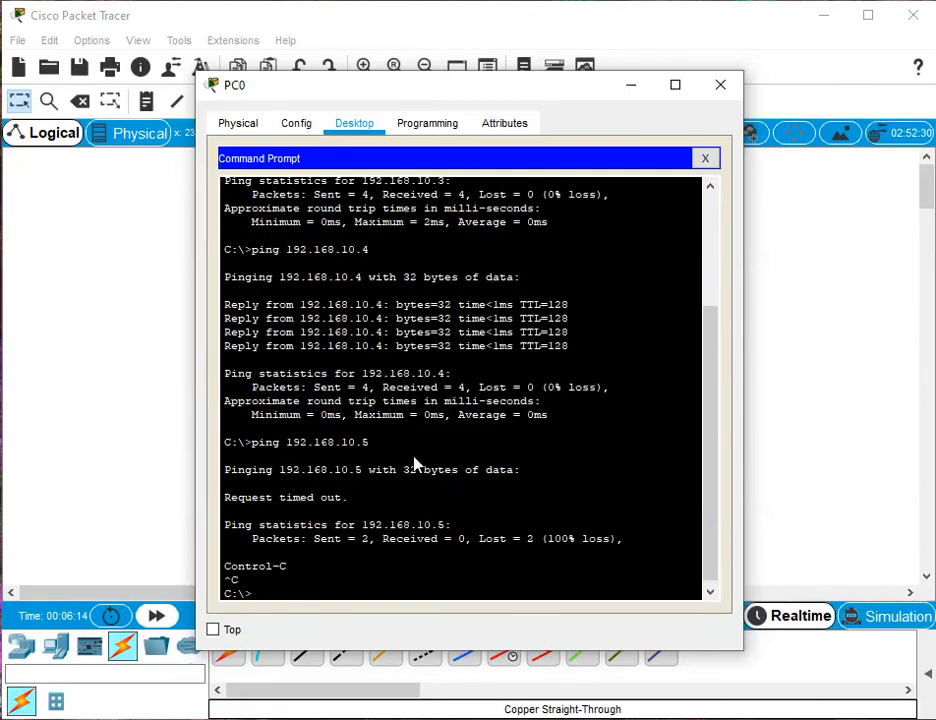
left_click(706, 159)
left_click(720, 85)
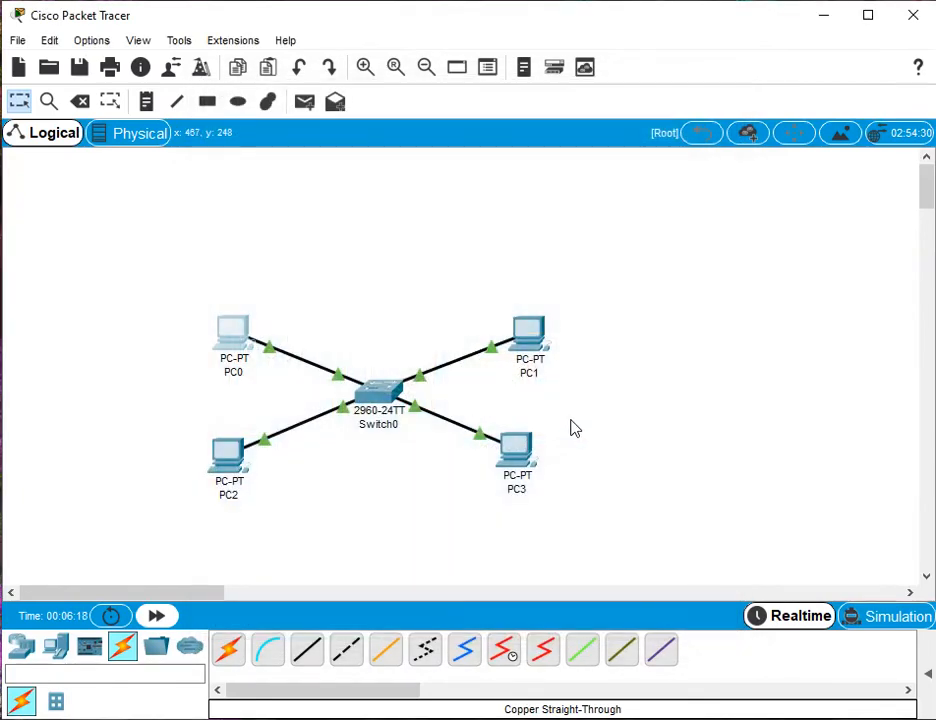